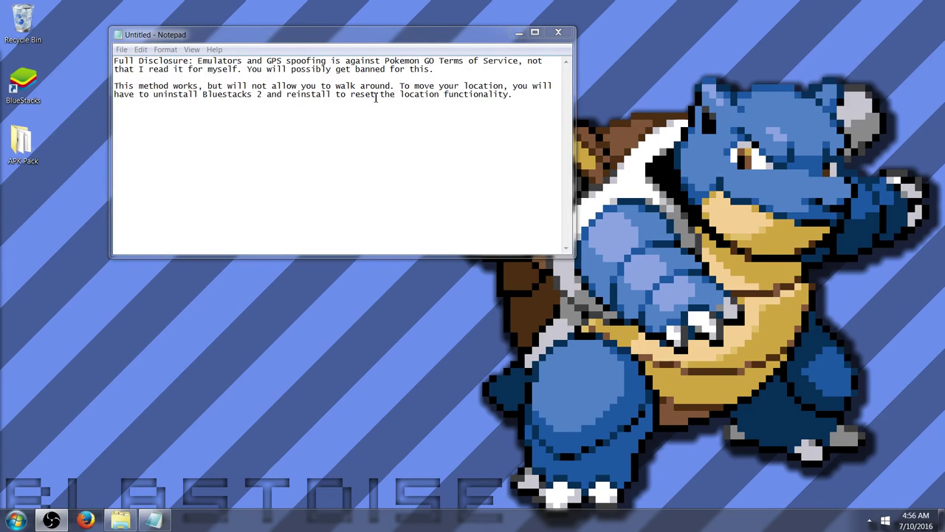
Open the Control Panel's list of installed programs
click(28, 513)
click(215, 301)
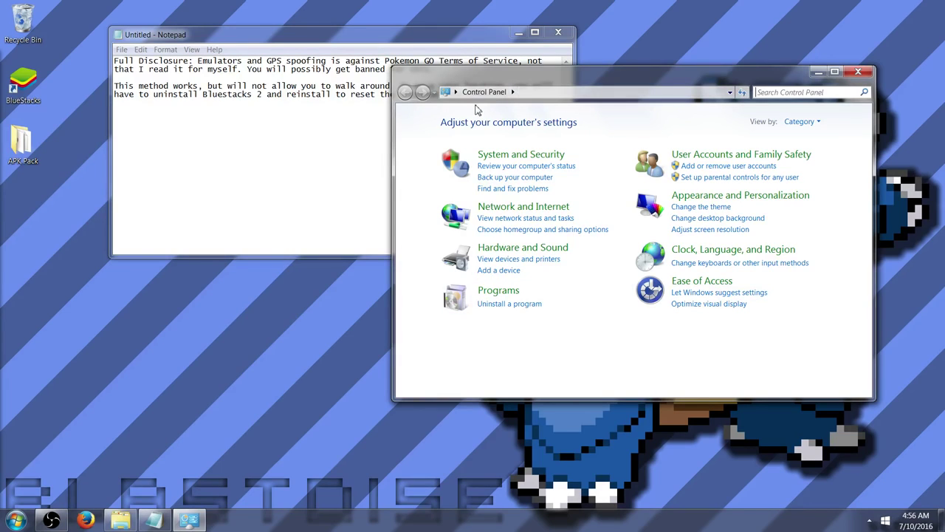
click(518, 305)
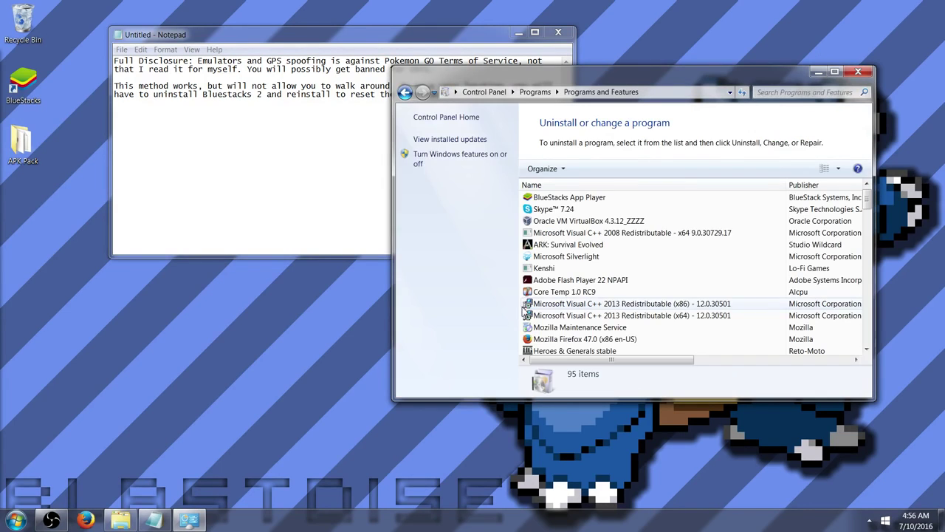
Uninstall BlueStacks App Player, discarding its apps and data, and dismiss the confirmation
click(570, 200)
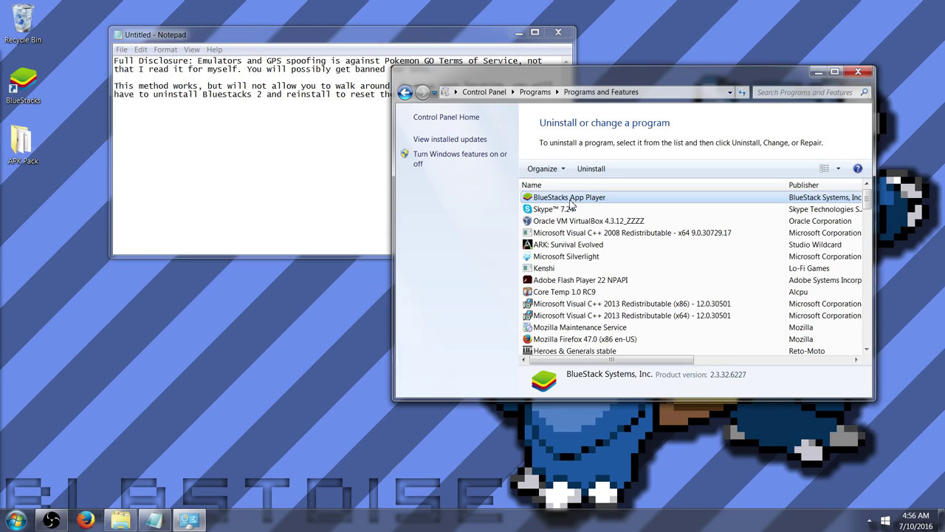
double_click(571, 200)
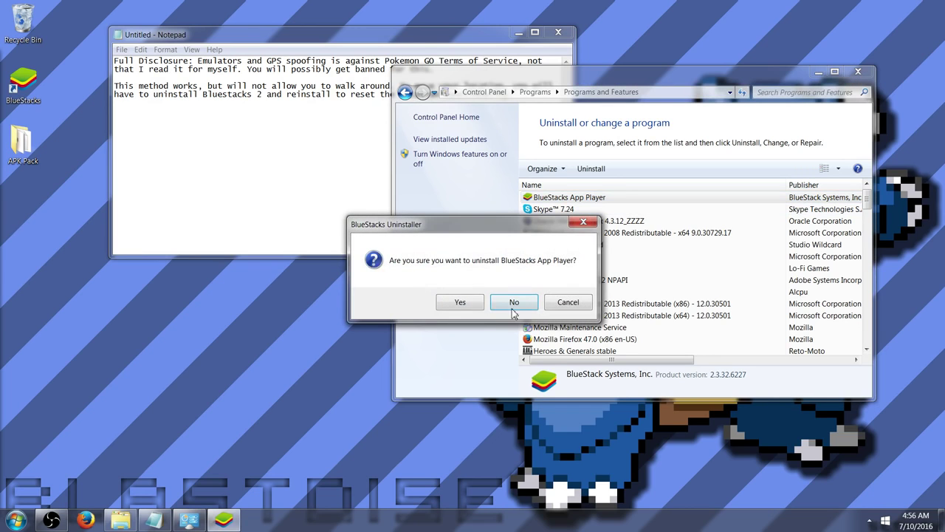
click(456, 302)
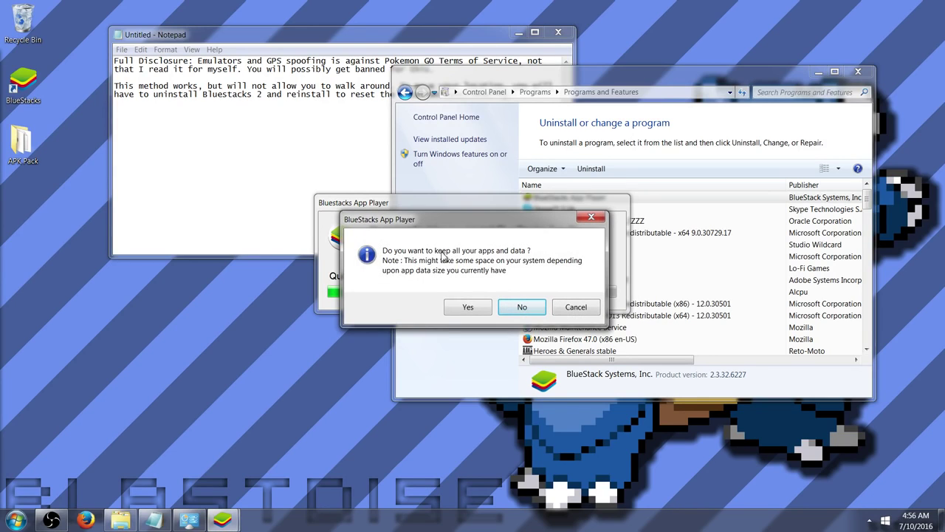
click(522, 308)
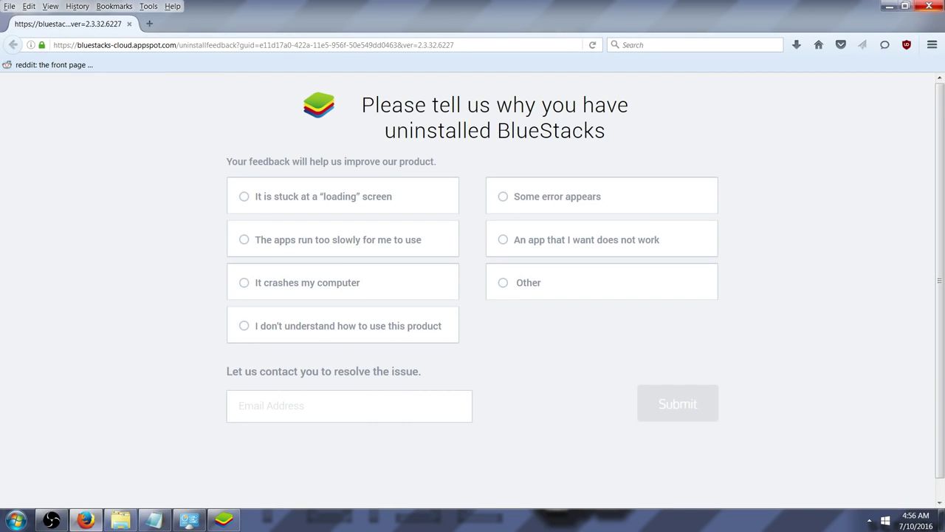
click(932, 6)
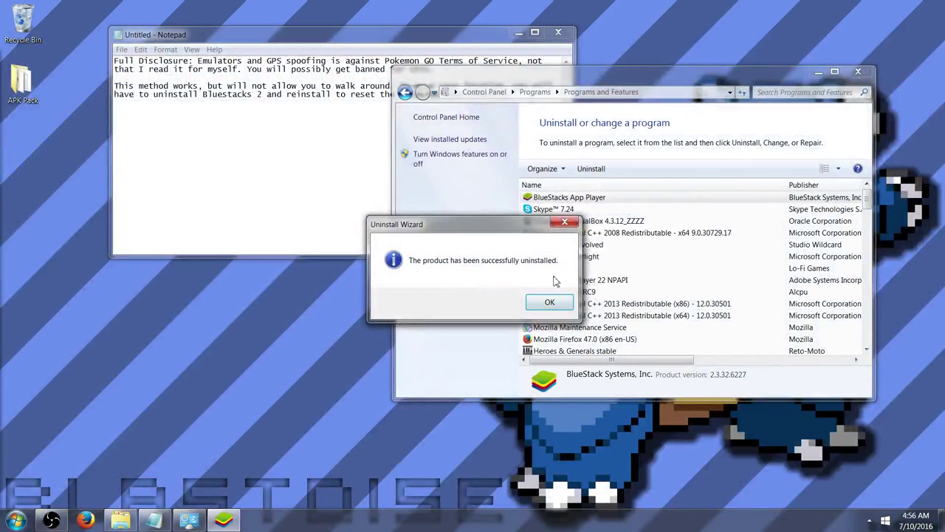
click(549, 302)
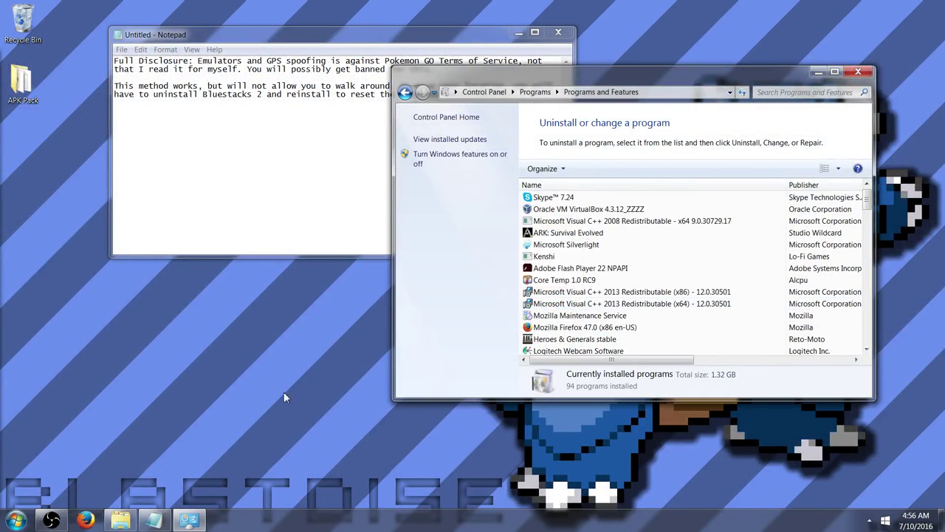
Search Google for 'bluestacks previous versions', open Uptodown's BlueStacks old-versions page, then minimize Firefox
click(858, 73)
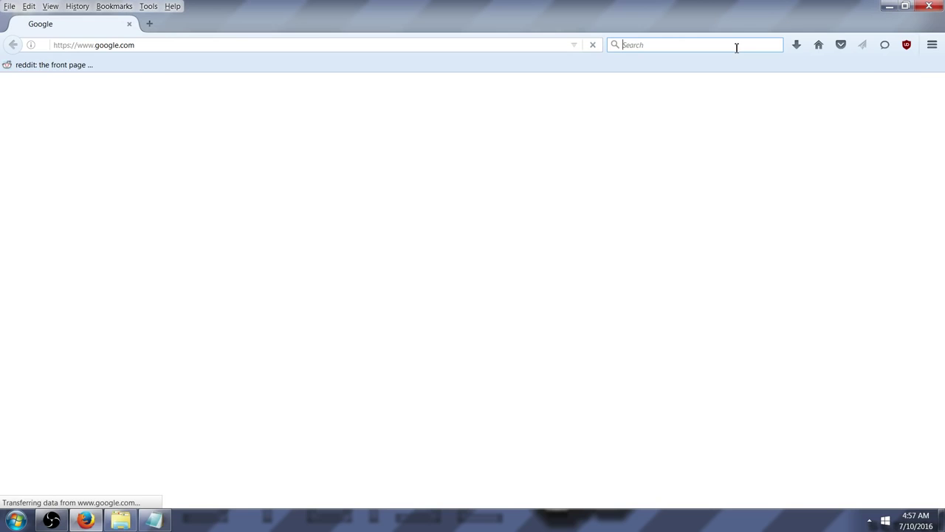
click(481, 280)
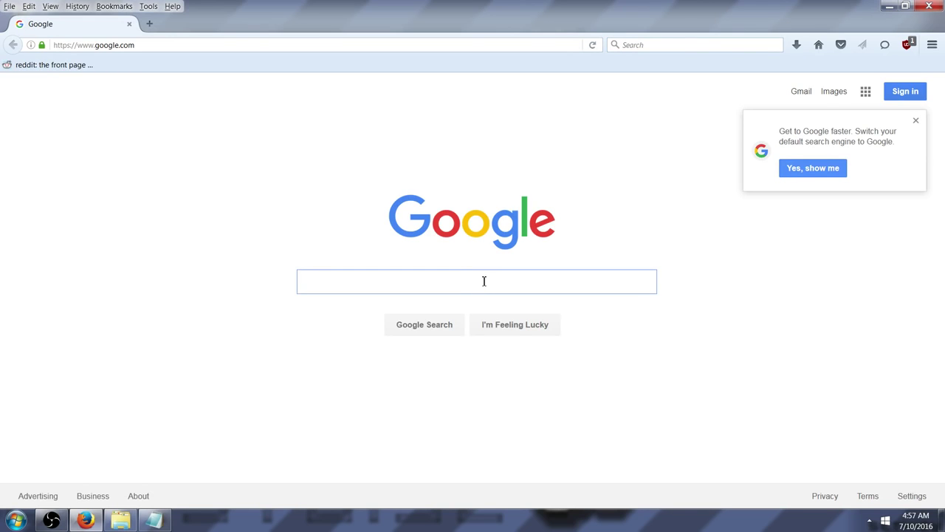
text(bluestacks prev)
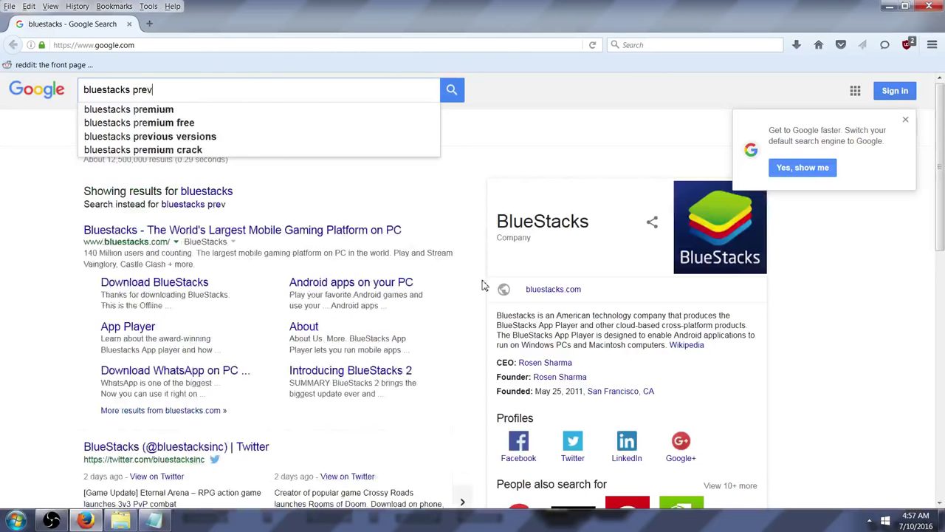
text(ious versions)
key(Return)
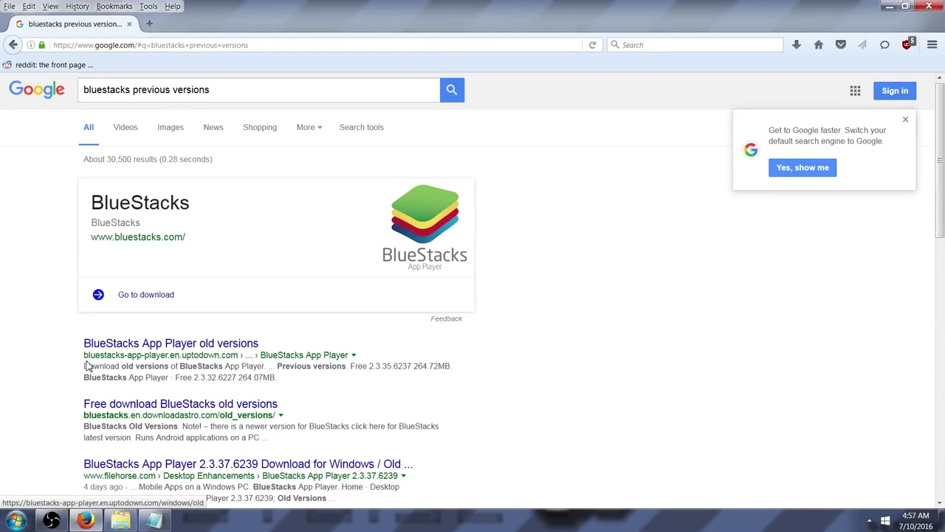
click(127, 344)
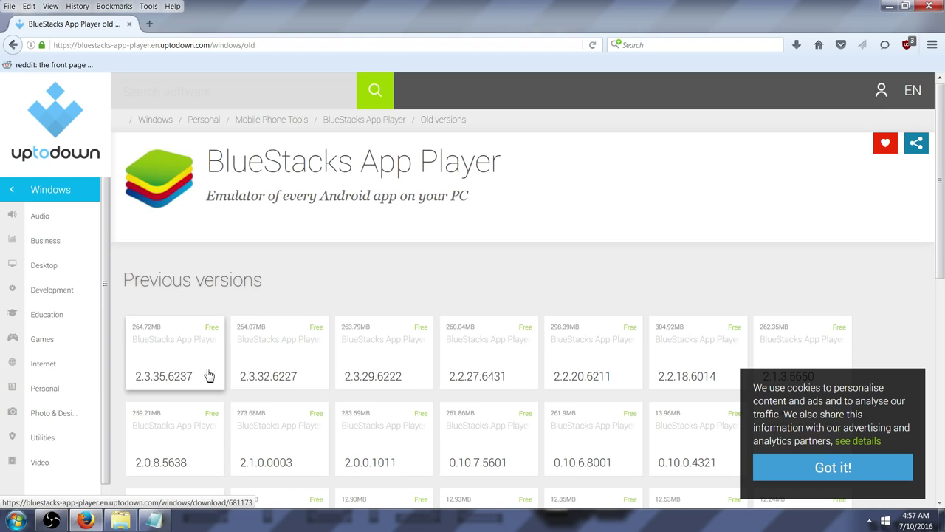
click(887, 8)
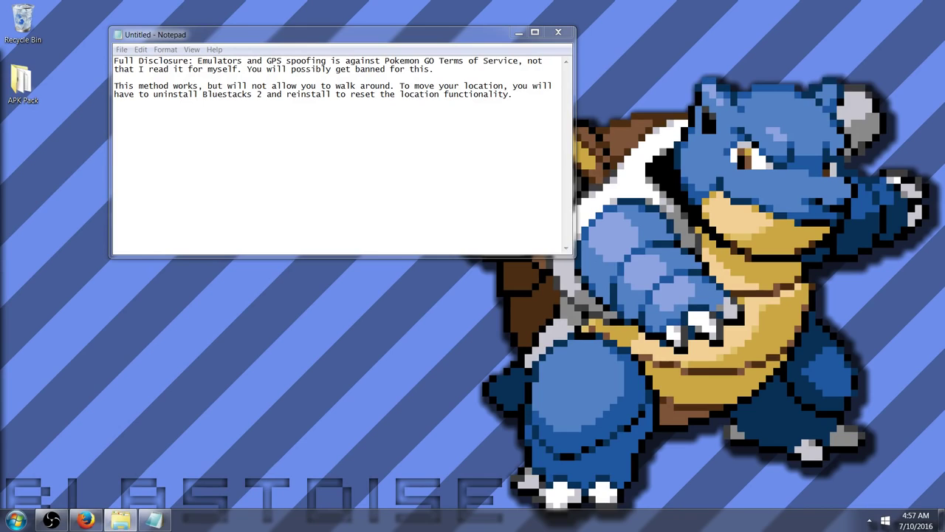
Restore the minimized Firefox window showing the Uptodown BlueStacks page
click(86, 521)
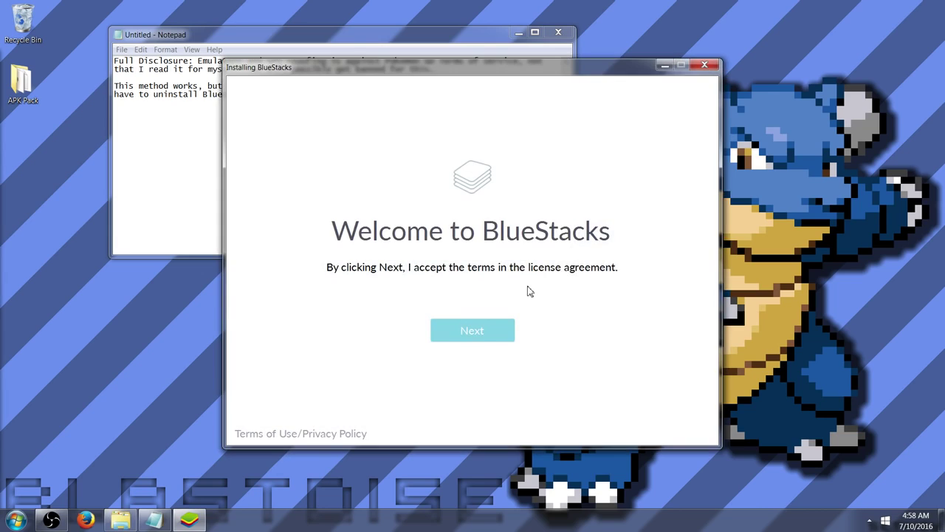
Accept the license, keep C:\ProgramData as data location, and install with both options enabled
click(492, 334)
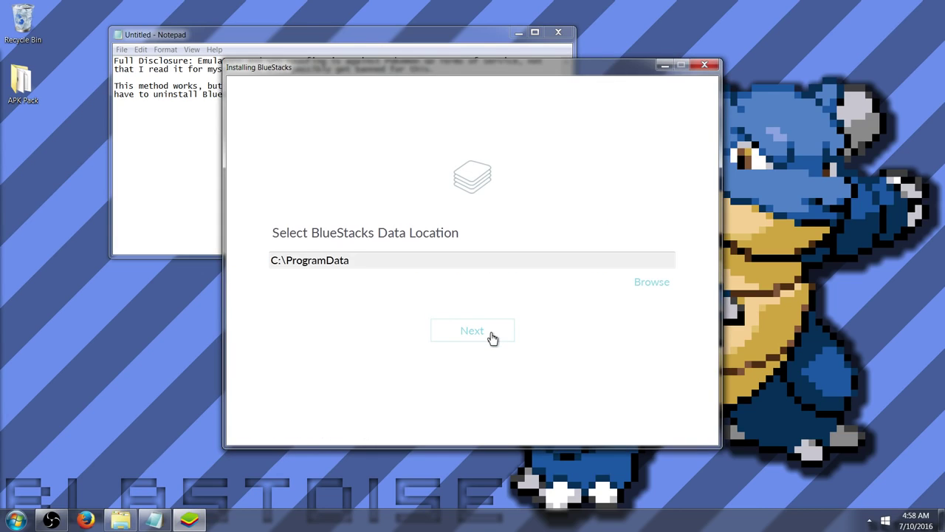
click(490, 334)
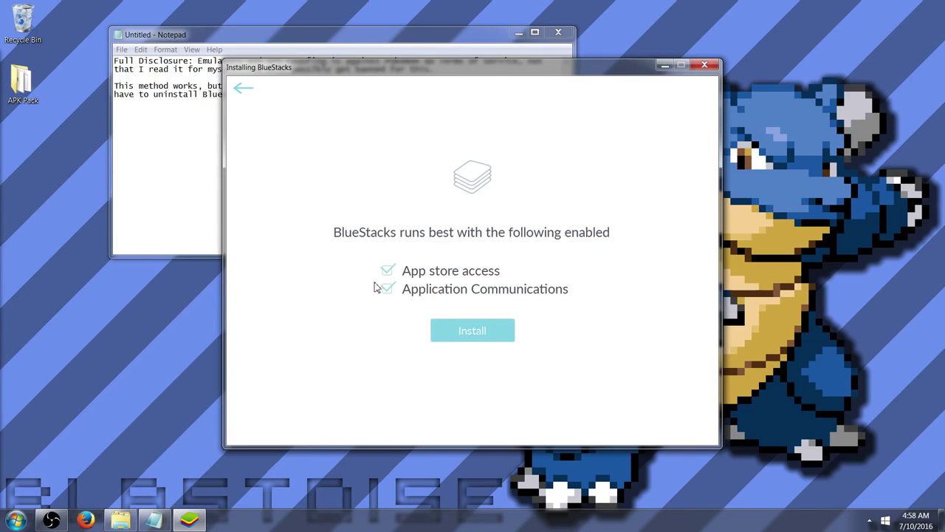
click(443, 334)
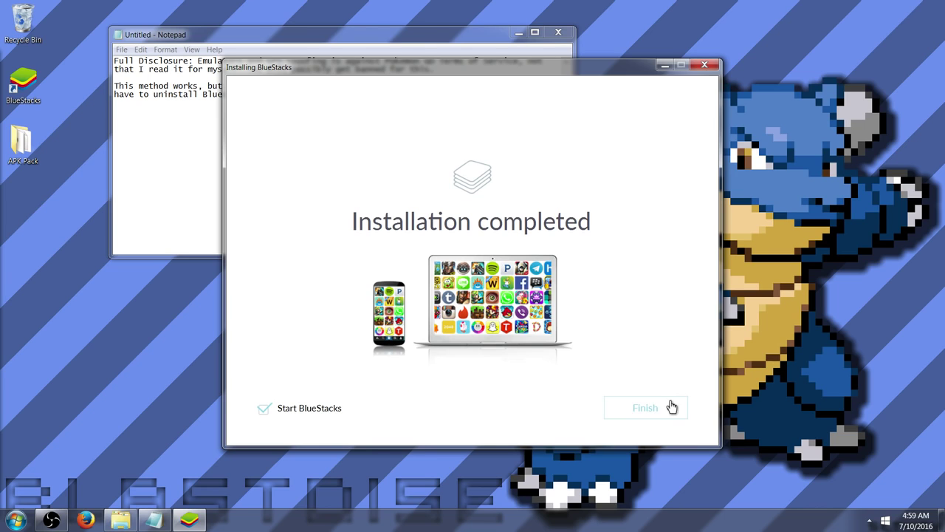
Finish setup to launch BlueStacks and minimize the APK Pack folder window
click(627, 411)
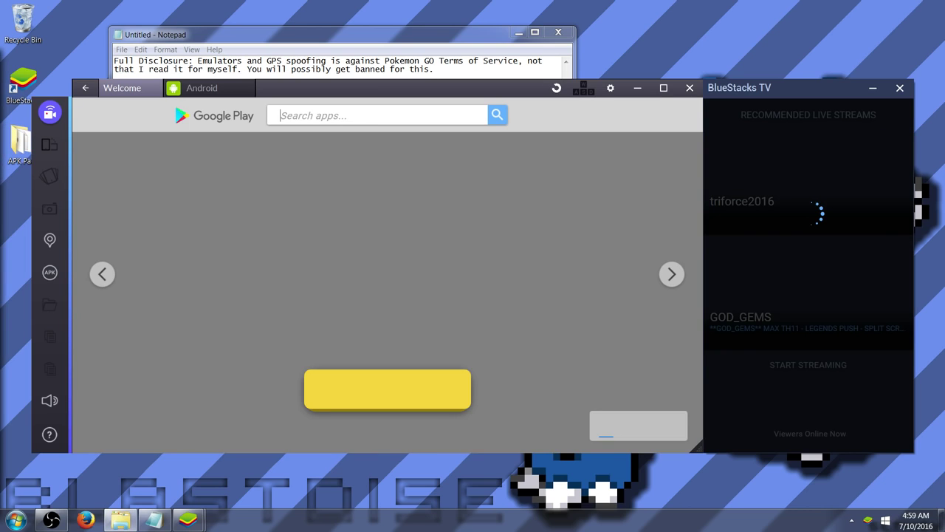
key(alt+Tab)
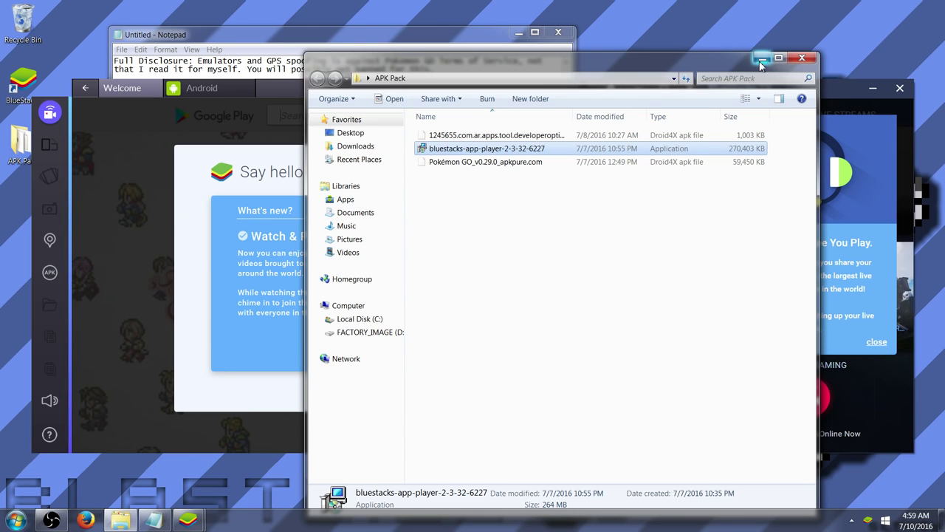
click(761, 60)
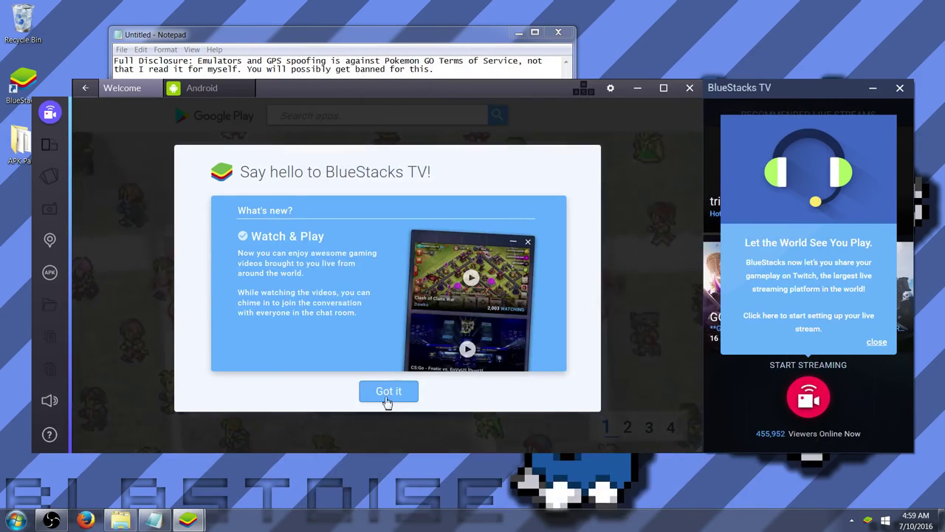
Dismiss the BlueStacks TV welcome and side panel, then switch to the Android tab
click(388, 393)
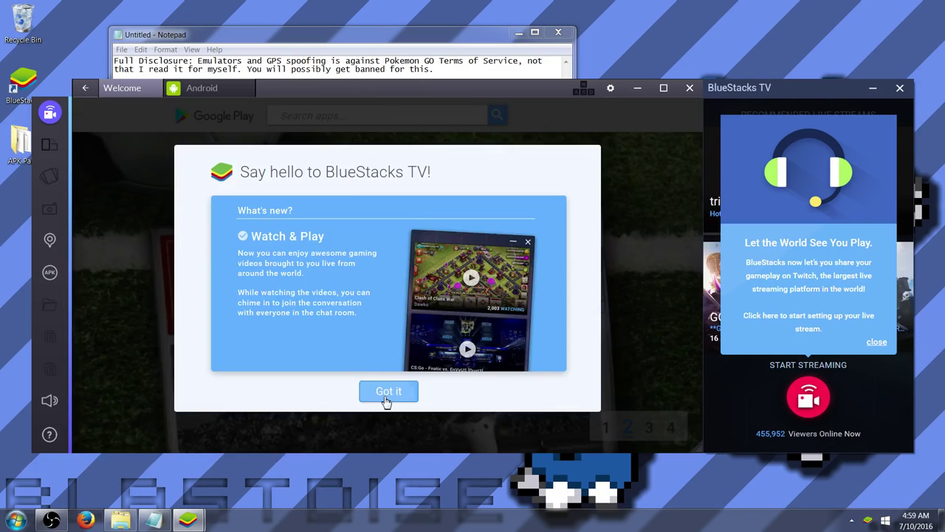
click(900, 90)
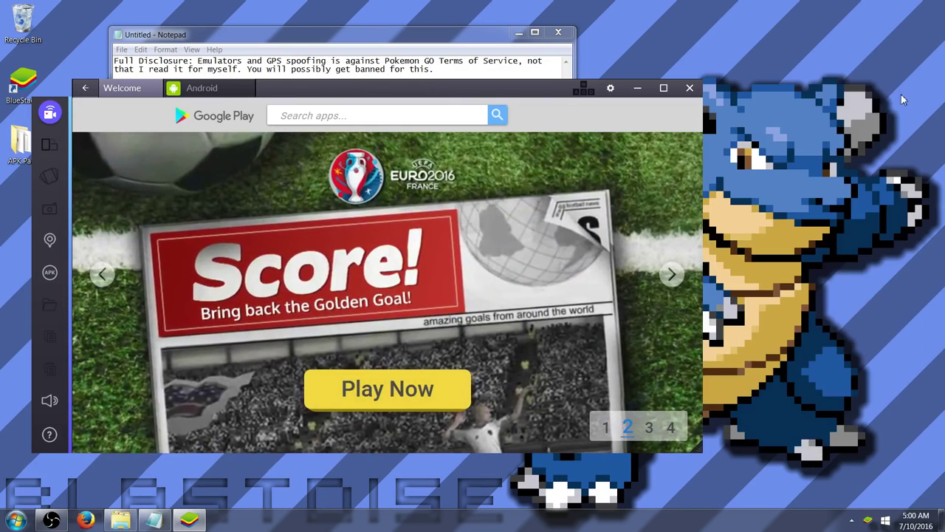
click(226, 89)
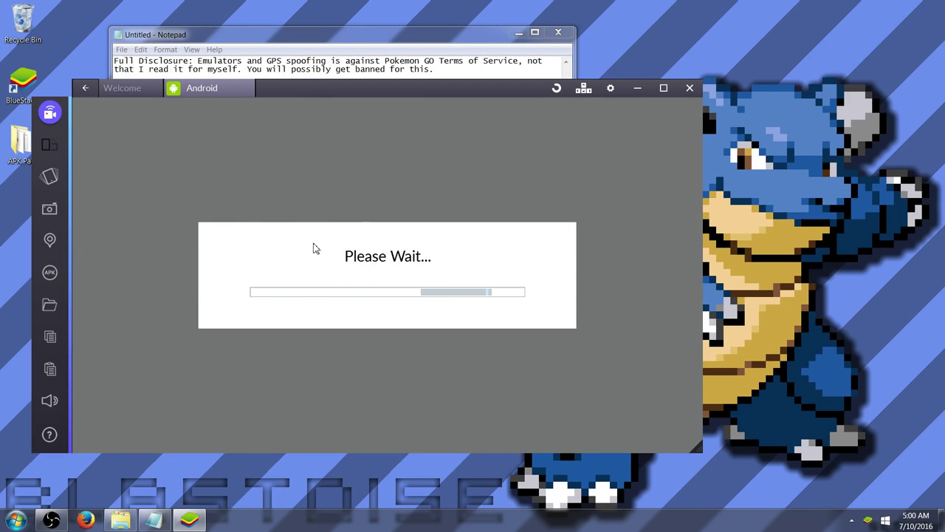
click(133, 90)
click(210, 92)
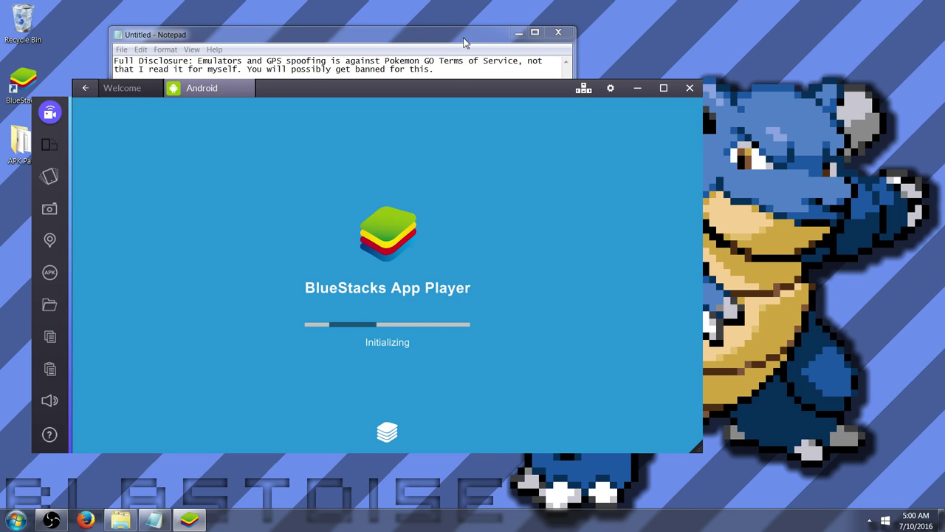
Nudge Notepad aside and bring BlueStacks forward on its Android tab
drag(471, 39, 540, 29)
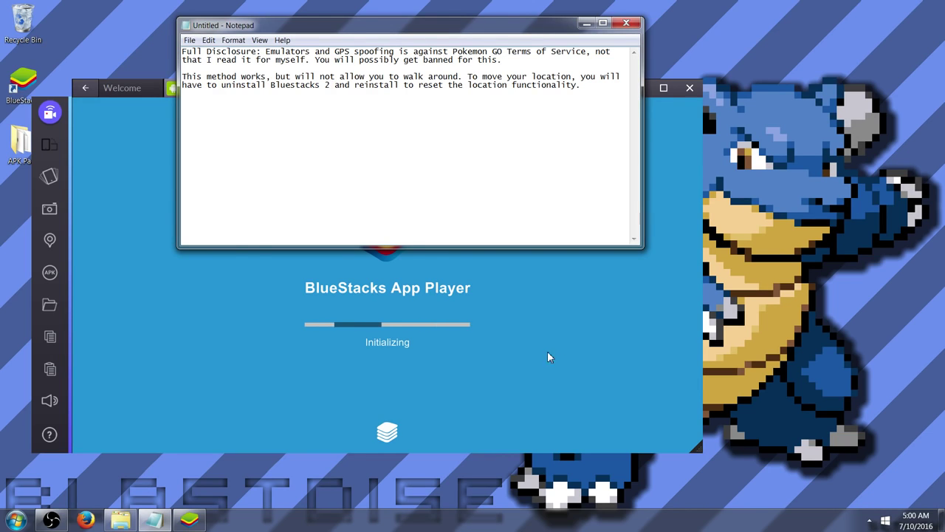
click(419, 300)
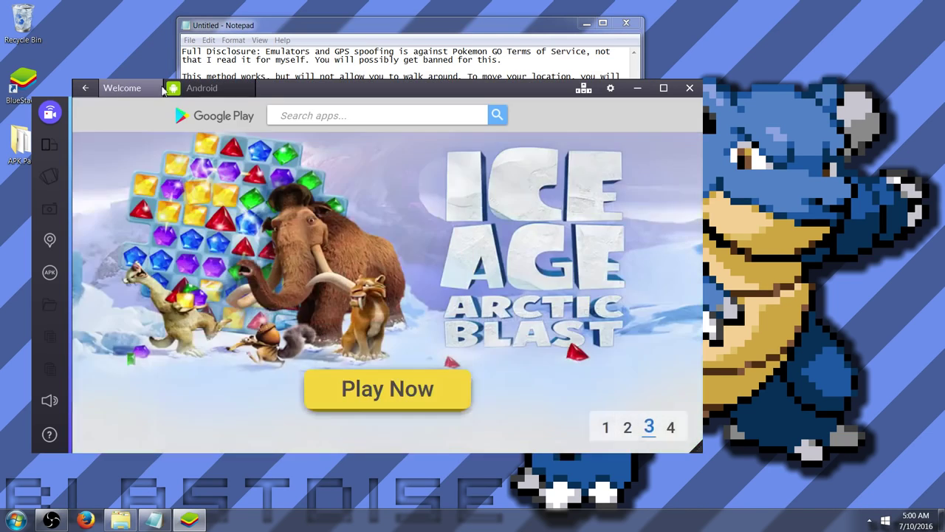
click(164, 88)
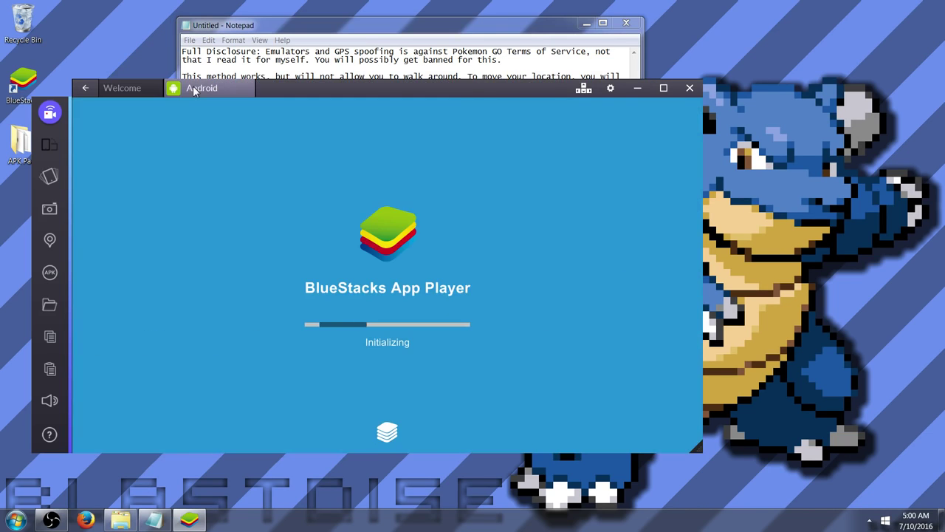
click(131, 88)
click(198, 87)
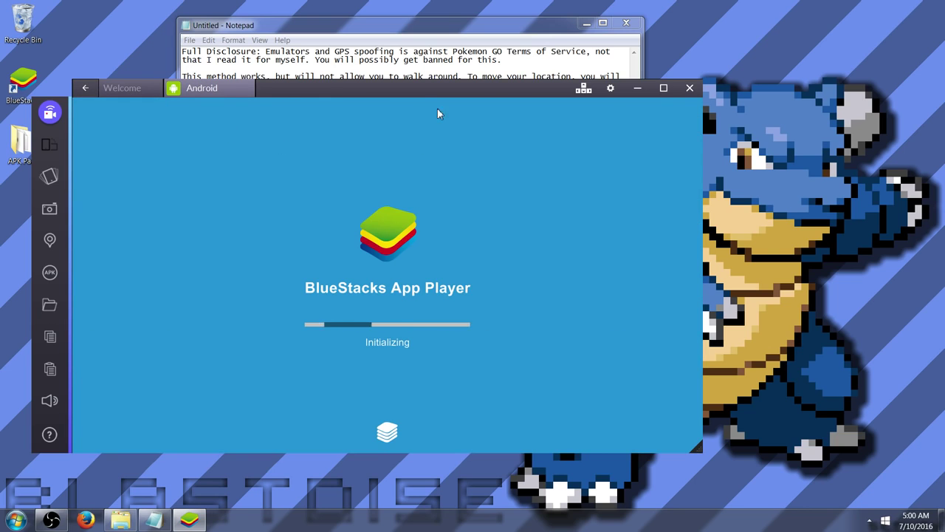
Move BlueStacks right and down, and shrink Notepad into the top-left corner
drag(441, 90, 568, 140)
click(524, 40)
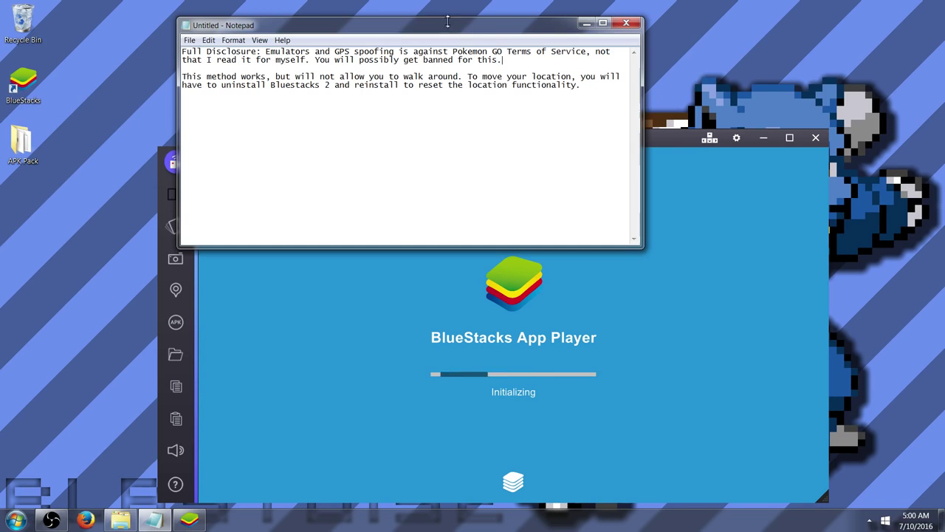
drag(432, 33, 266, 2)
click(906, 7)
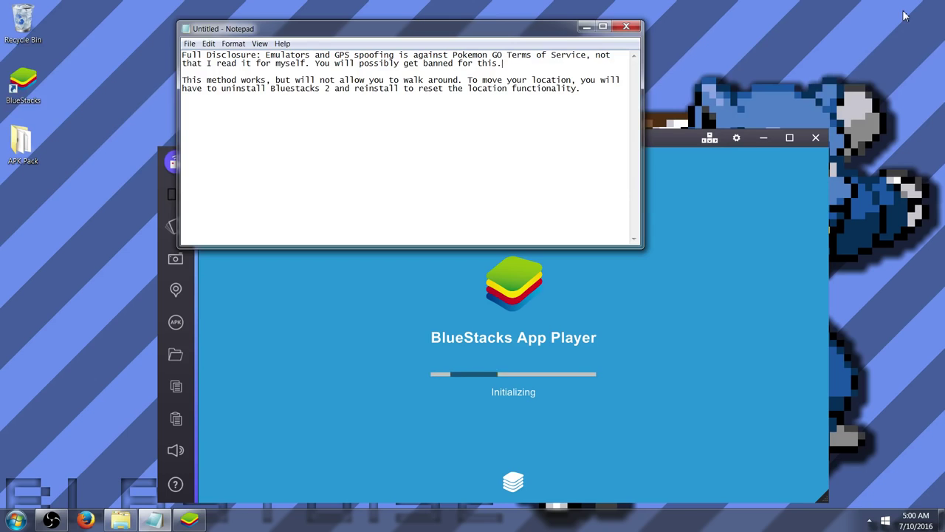
drag(527, 43, 357, 16)
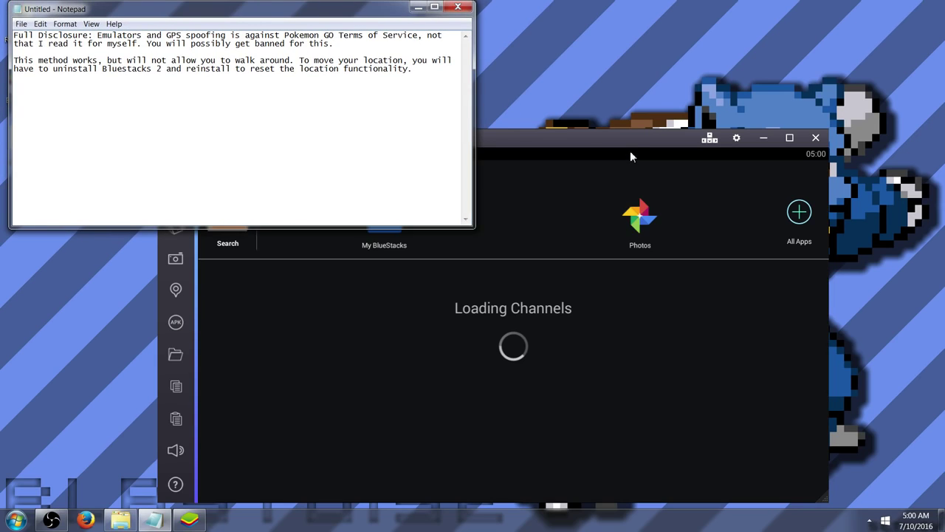
click(630, 136)
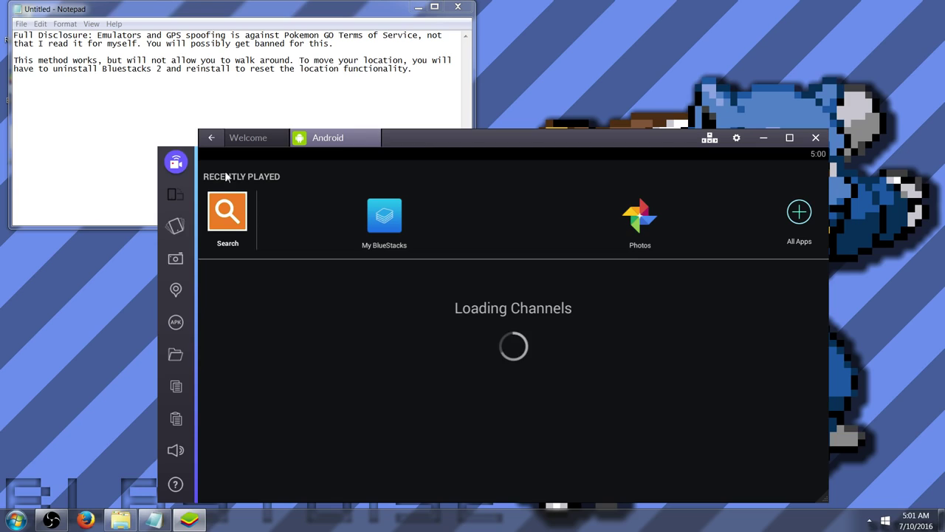
Open the Set Location map, declining Google's location accuracy prompt
click(175, 298)
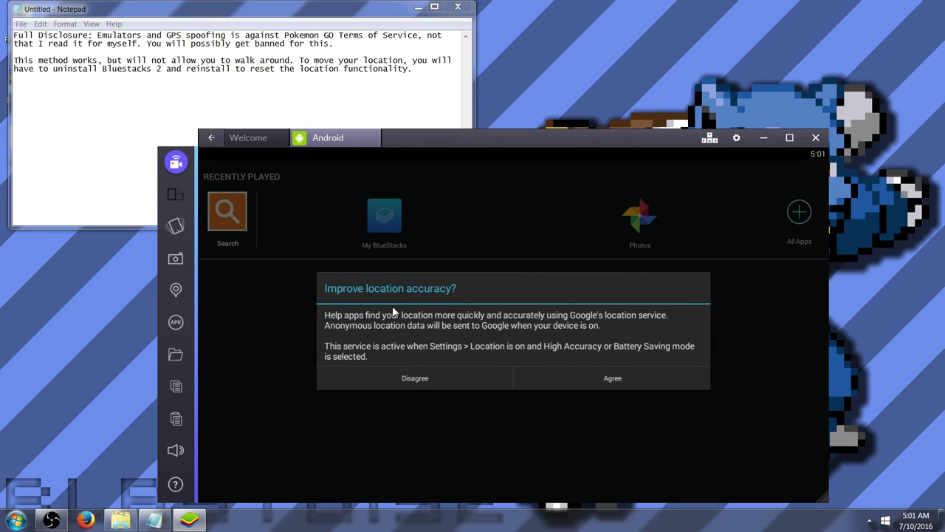
click(416, 377)
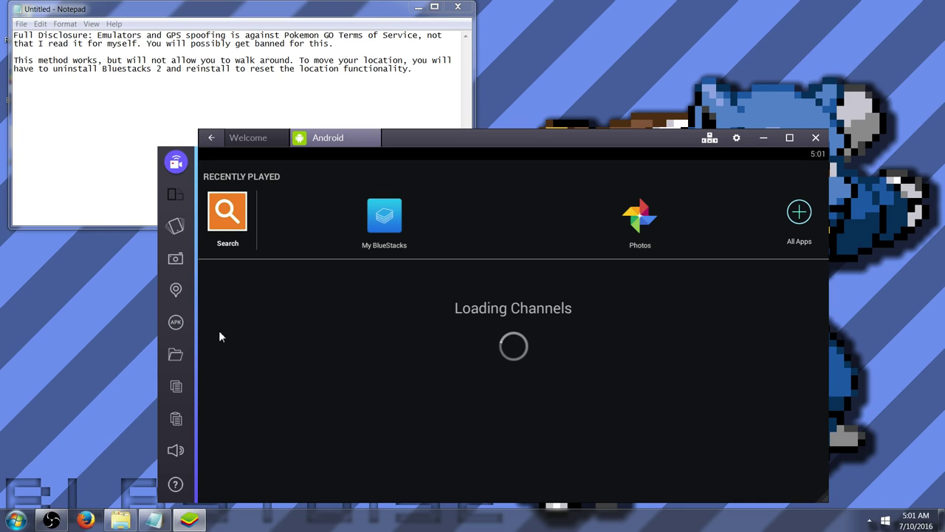
click(248, 142)
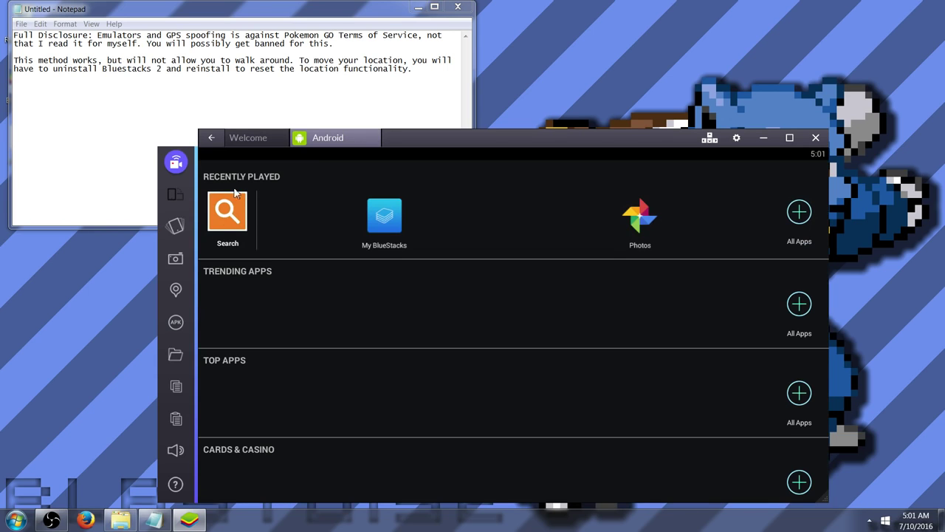
click(177, 291)
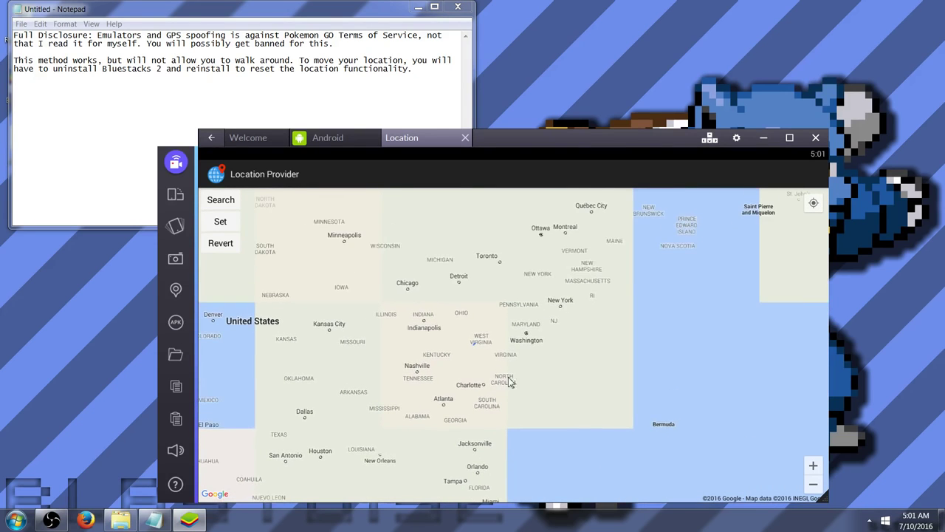
Search the location map for Anaheim, CA
click(812, 203)
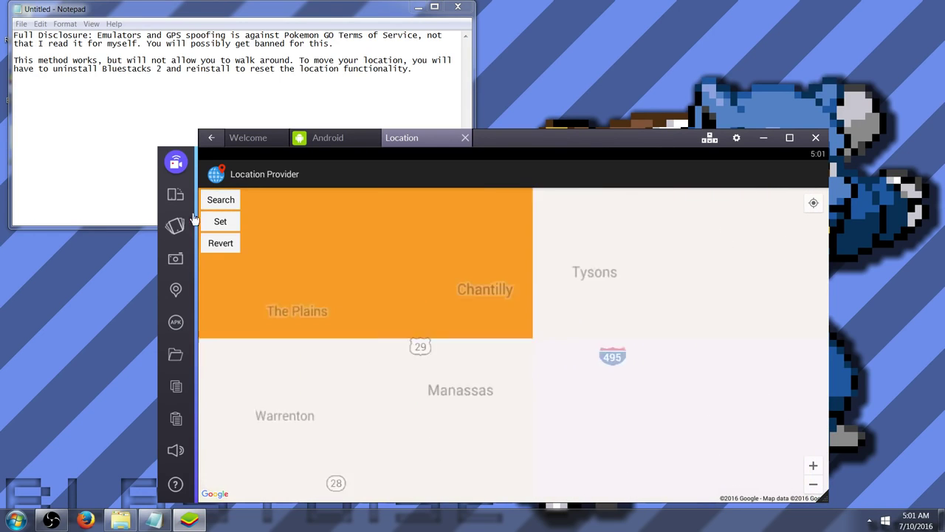
click(227, 203)
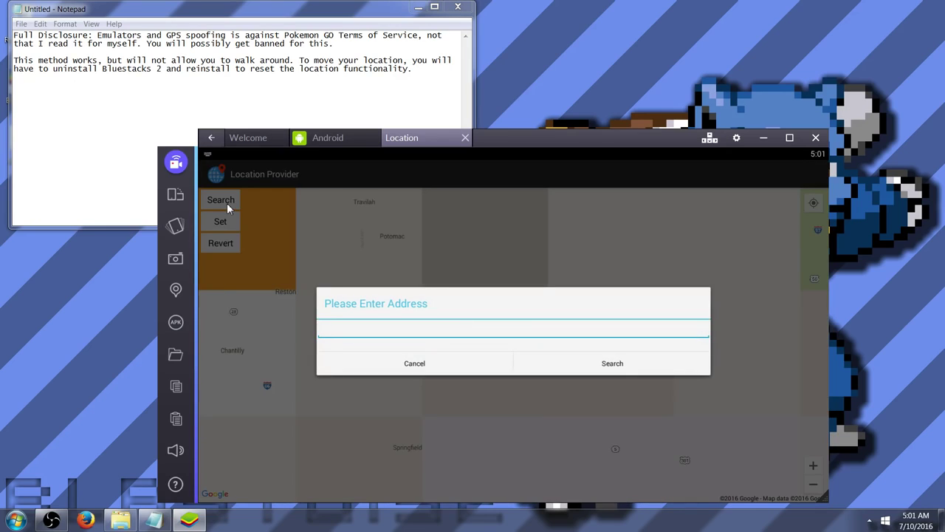
text(disney land)
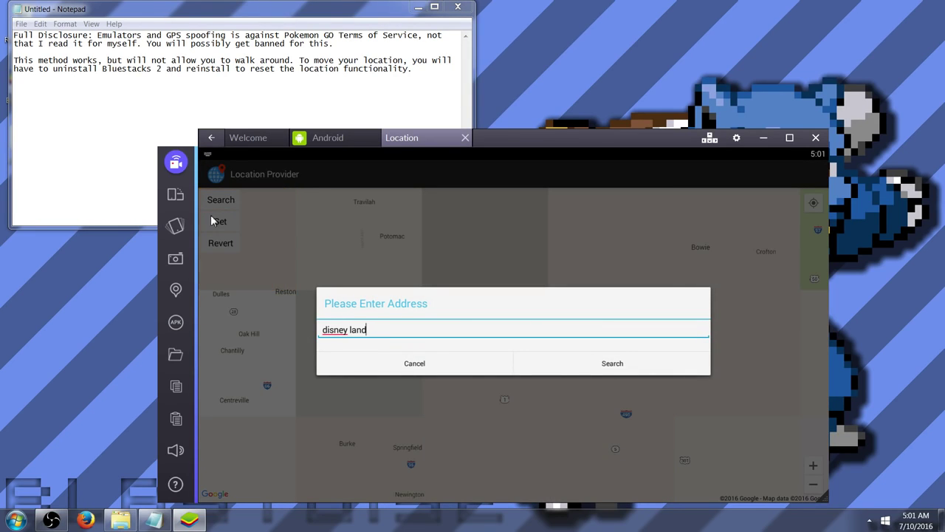
key(BackSpace)
key(BackSpace)
key(BackSpace)
key(BackSpace)
key(BackSpace)
key(BackSpace)
key(BackSpace)
key(BackSpace)
key(BackSpace)
key(BackSpace)
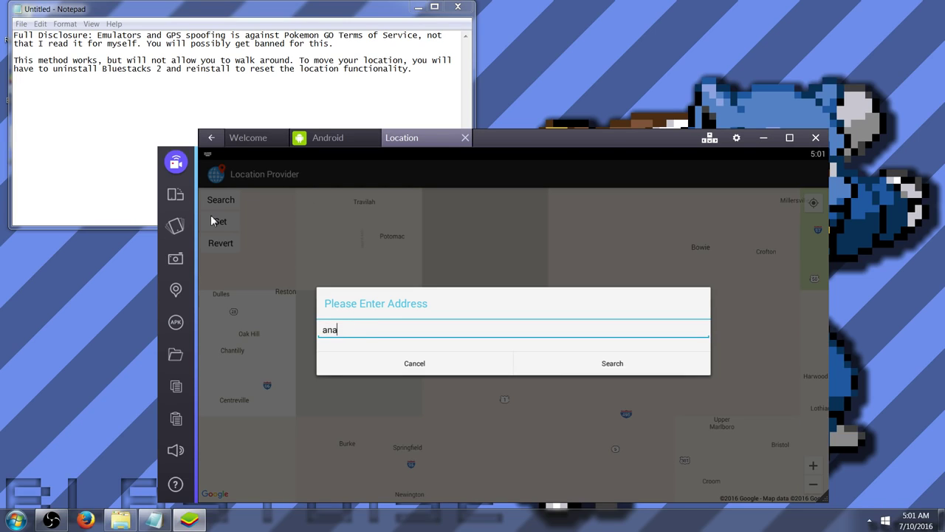
text(anaheim, ca)
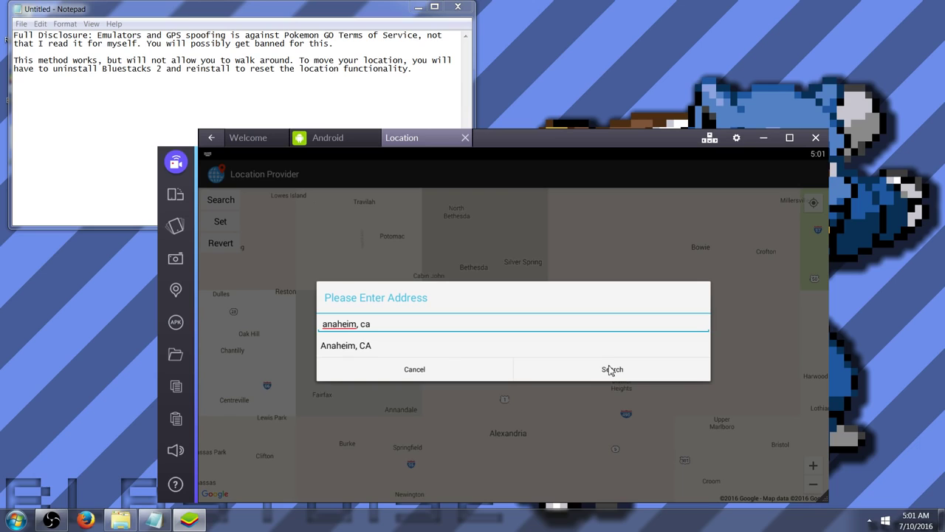
click(386, 347)
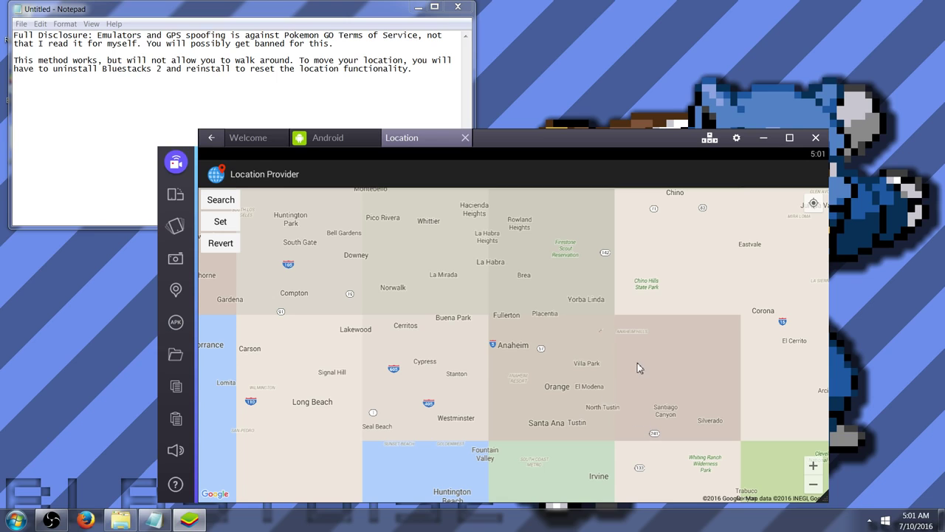
drag(615, 358, 656, 336)
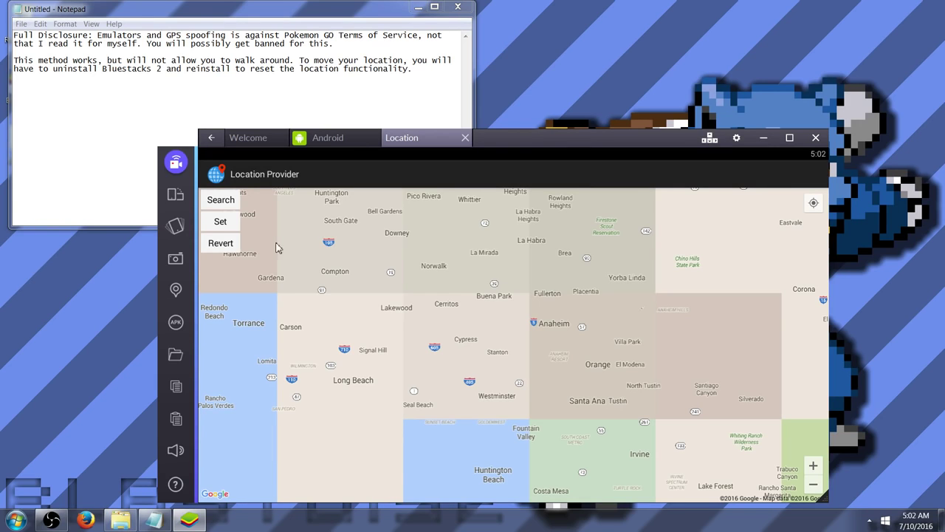
Search 'disney land, anaheim ca' and pick the Disneyland Resort result
click(229, 204)
text(disn)
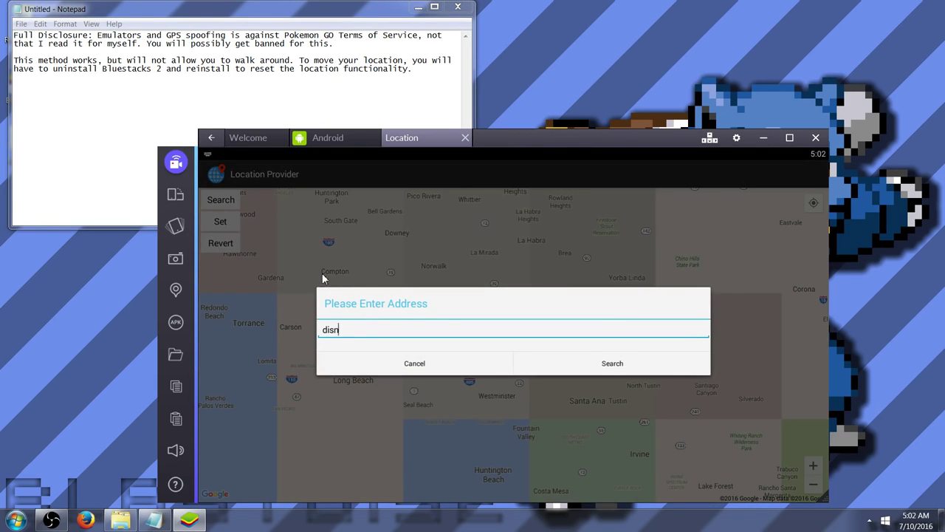
text(ey land, anaham)
key(BackSpace)
text(eim )
text( ca)
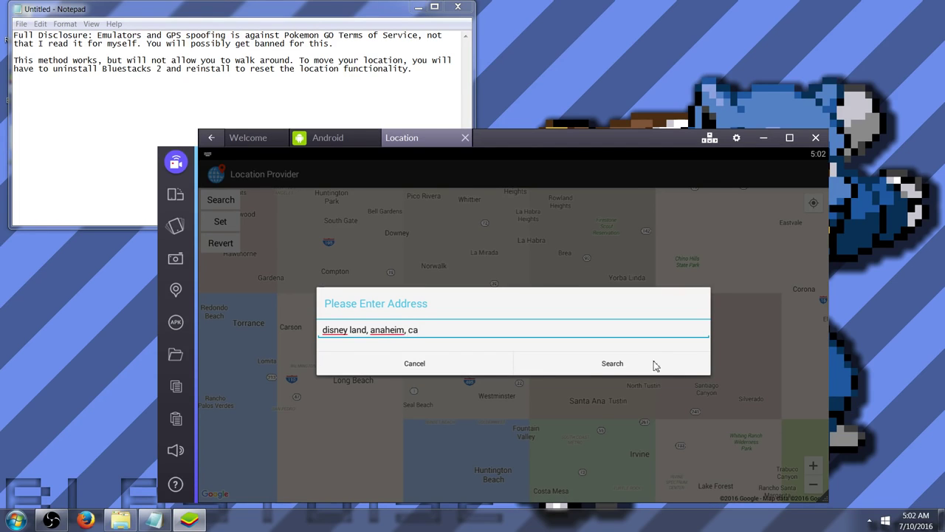
click(527, 347)
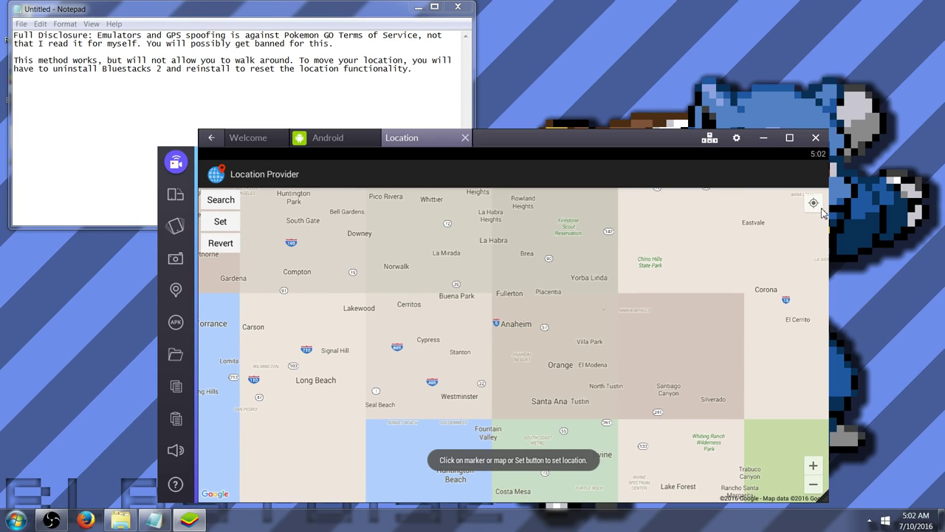
Zoom in five levels on Disneyland and set the location at the castle
drag(651, 145, 637, 102)
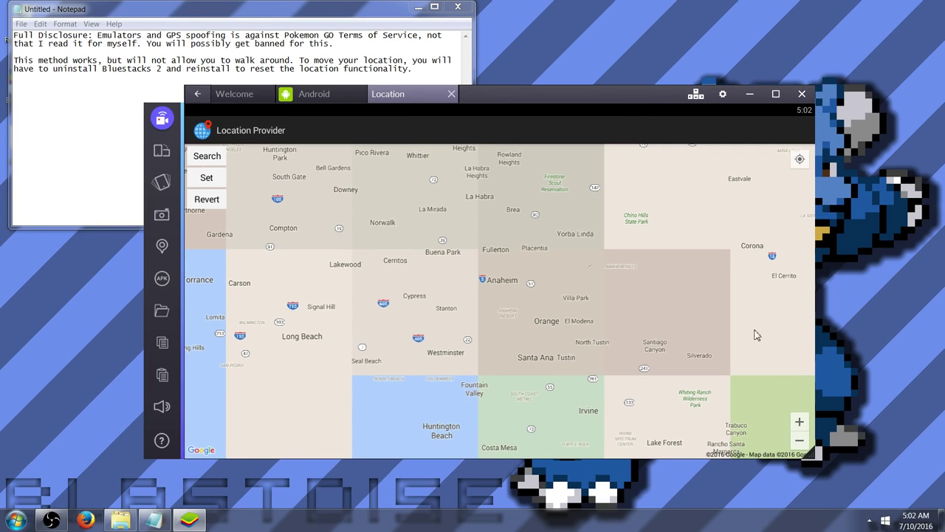
click(799, 424)
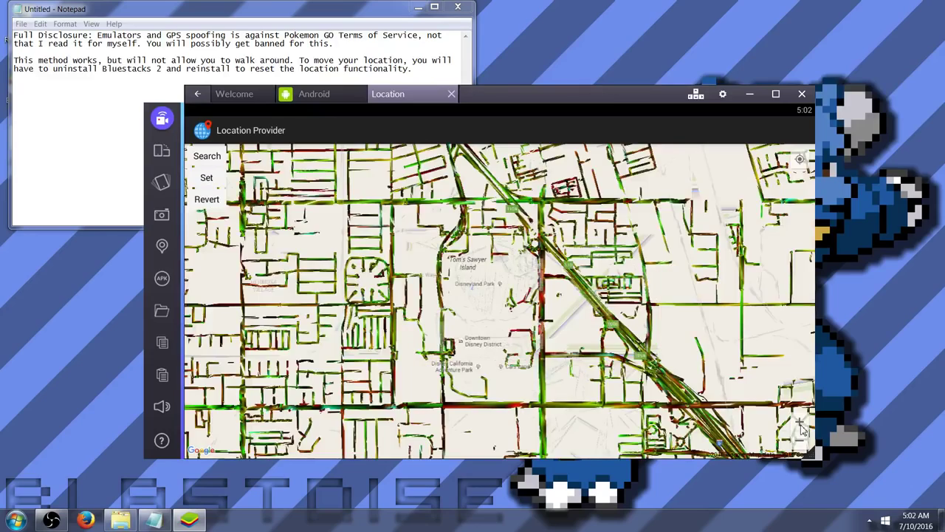
click(800, 424)
click(800, 424)
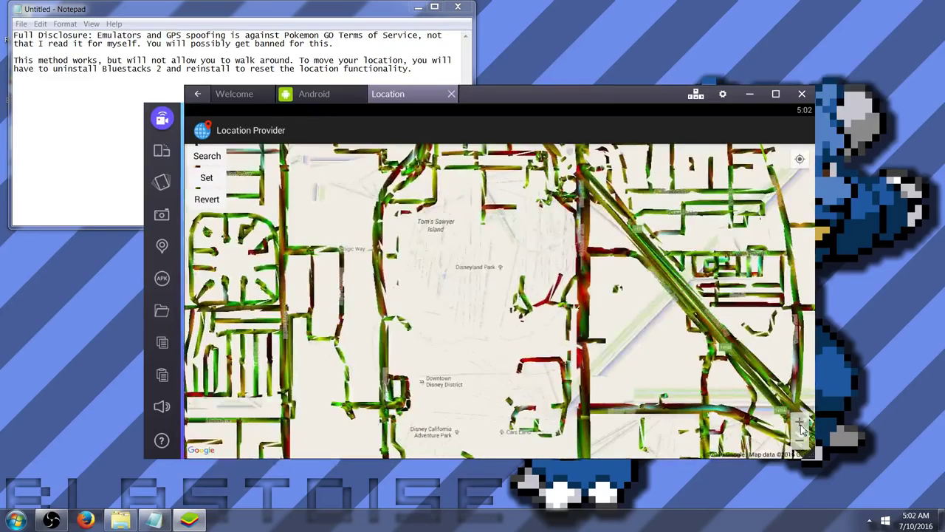
click(799, 424)
click(799, 424)
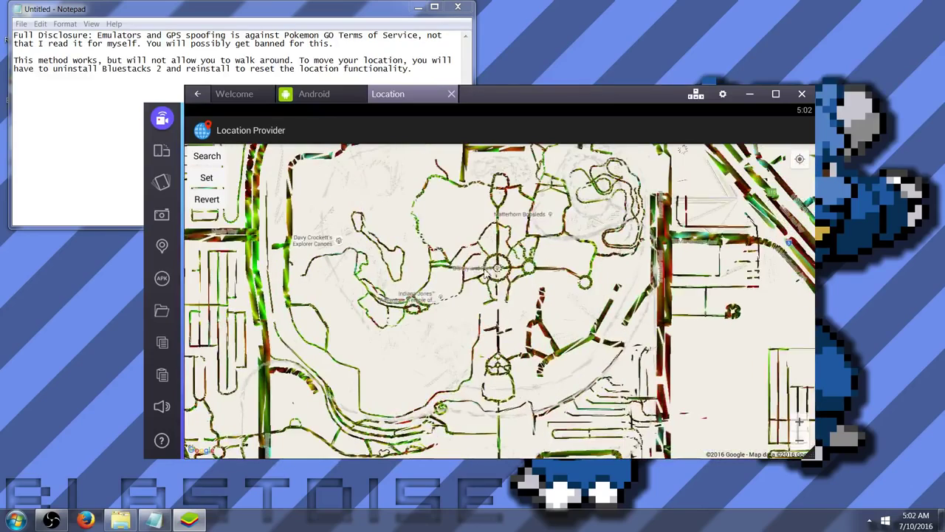
click(500, 268)
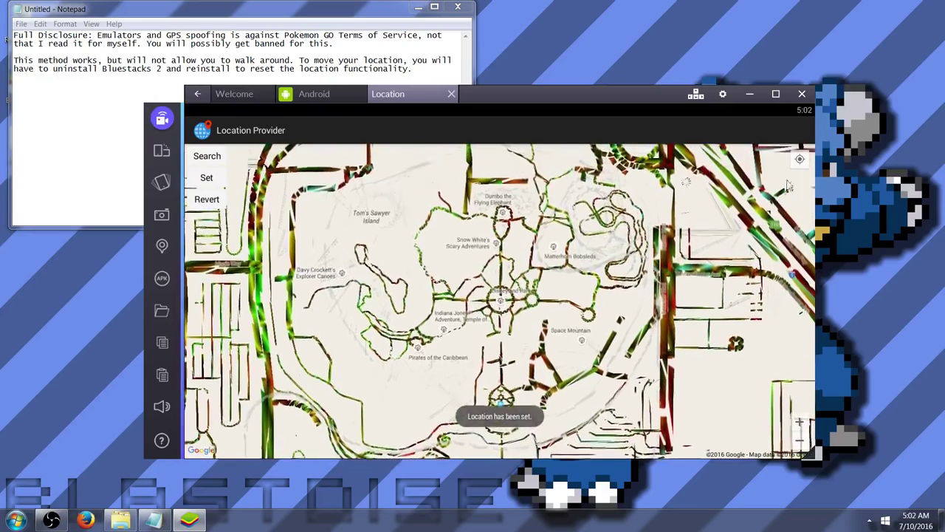
Zoom to street level, set the location at Central Plaza, and close the Location tab
click(798, 161)
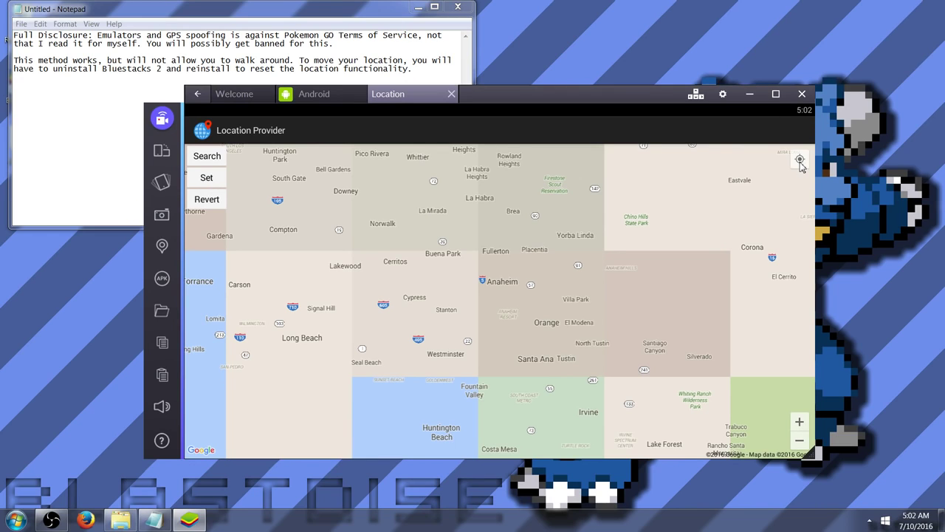
click(799, 422)
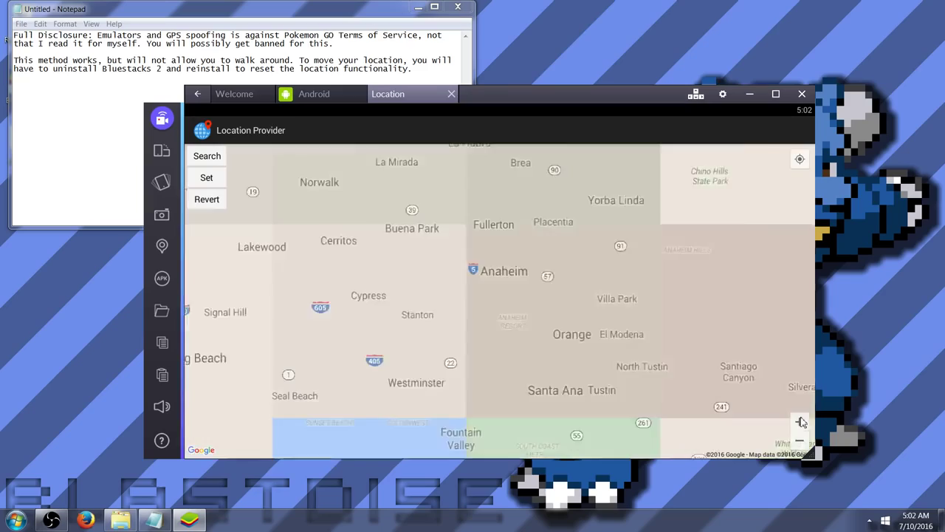
click(800, 421)
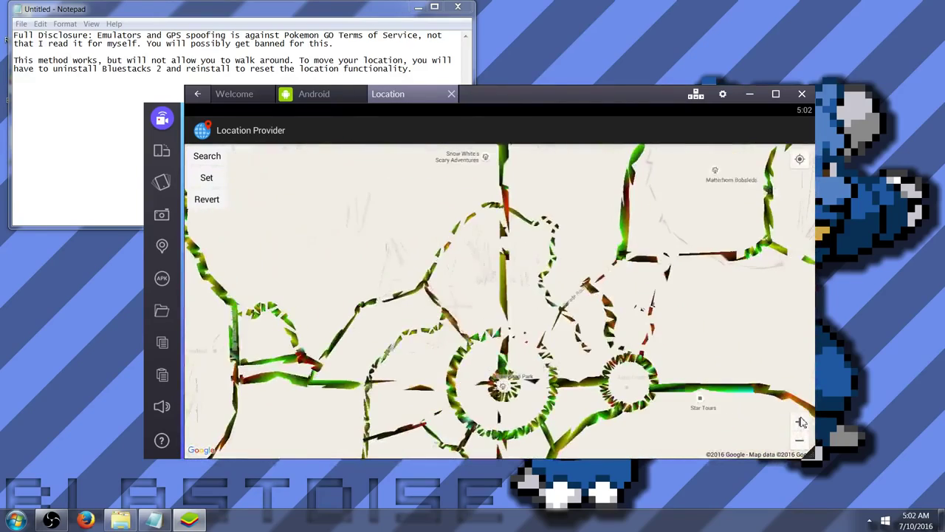
drag(504, 387, 526, 298)
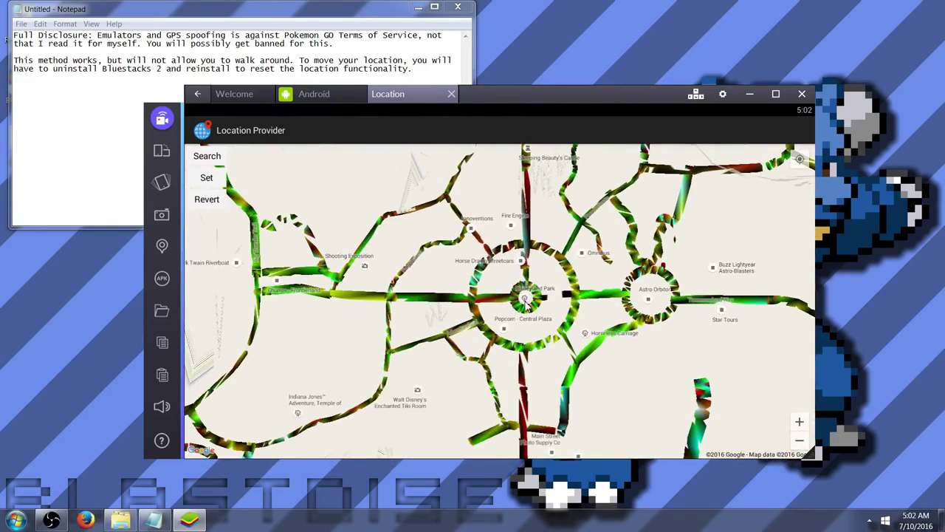
click(526, 298)
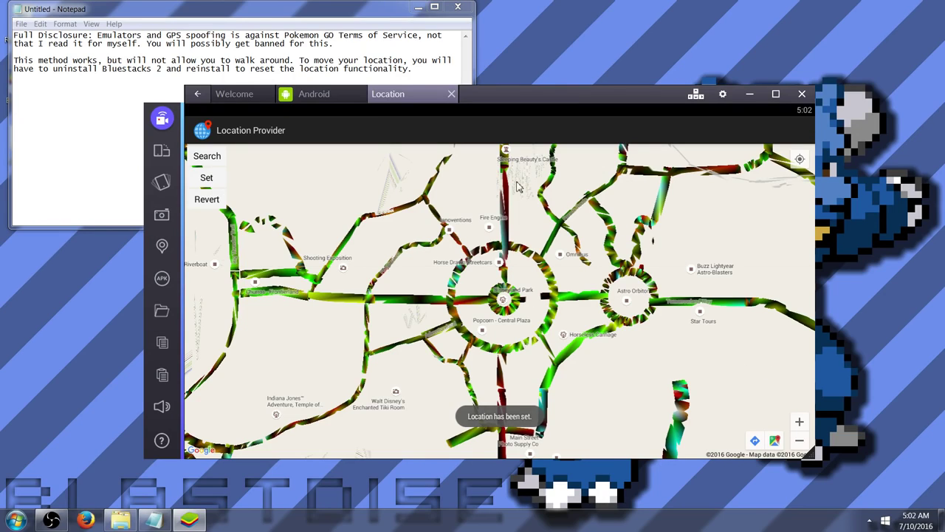
click(452, 94)
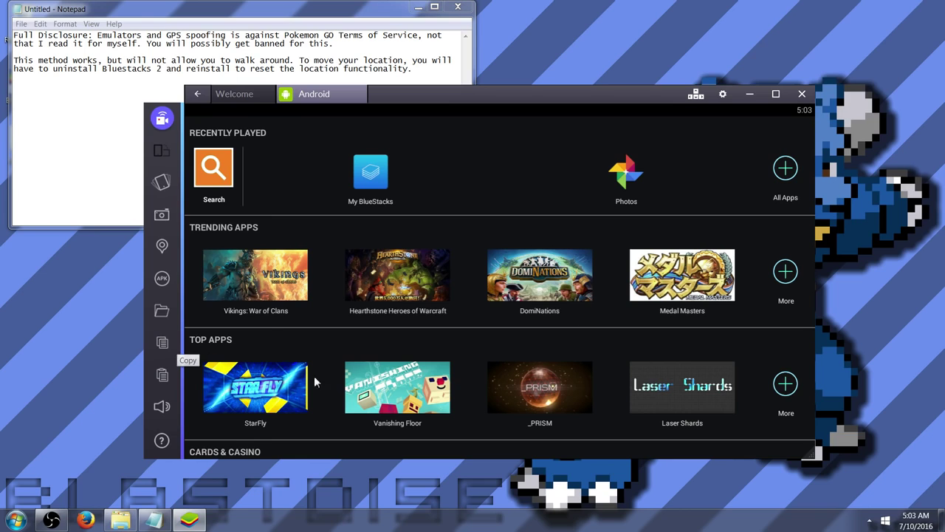
drag(574, 89, 633, 101)
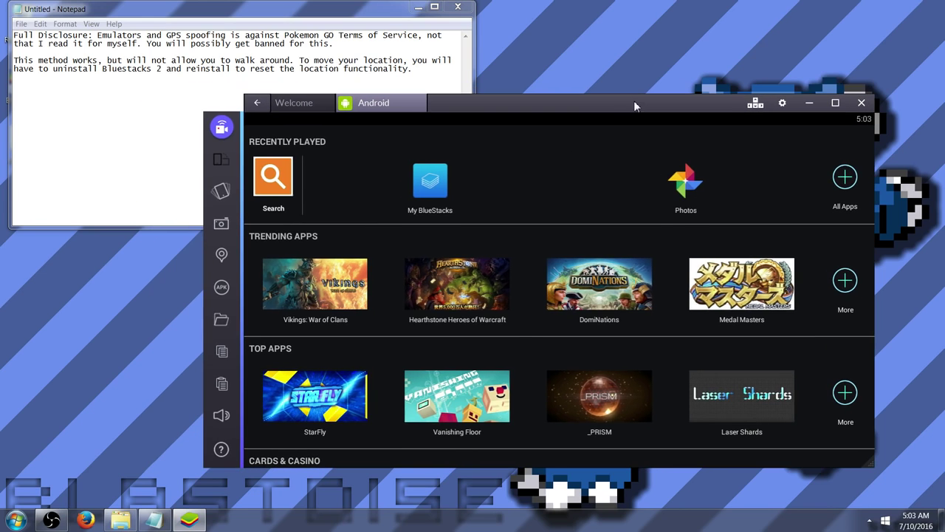
drag(539, 98, 571, 120)
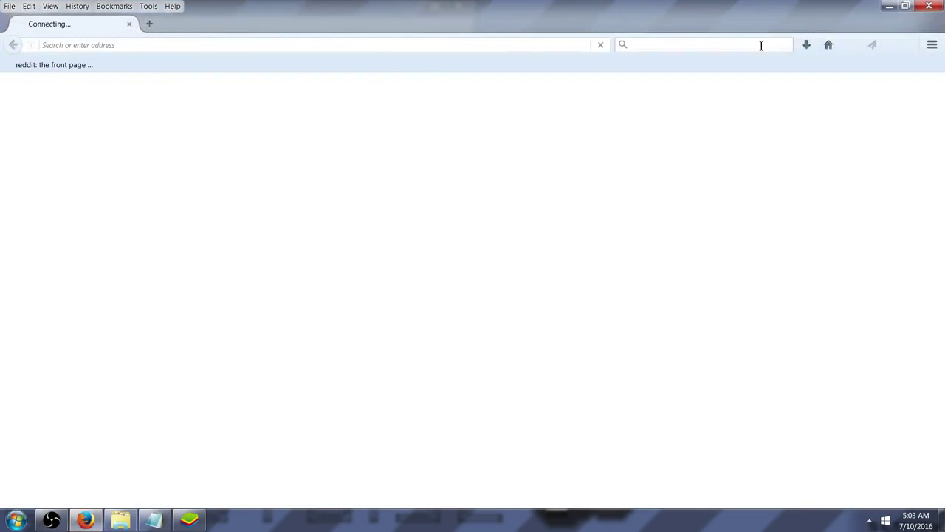
Search 'bluestacks dev', view the Developer Options Tool APK page, then close Firefox
click(726, 47)
text(b)
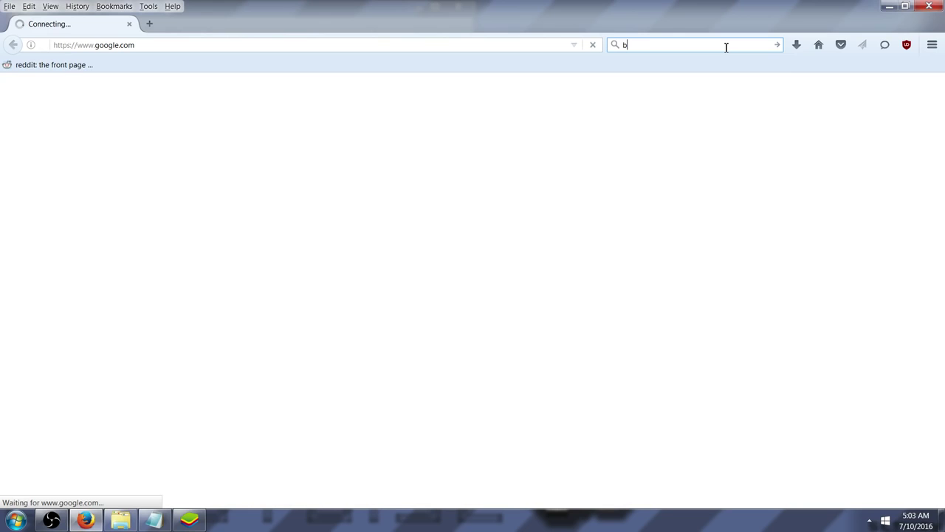
text(luestacks dev)
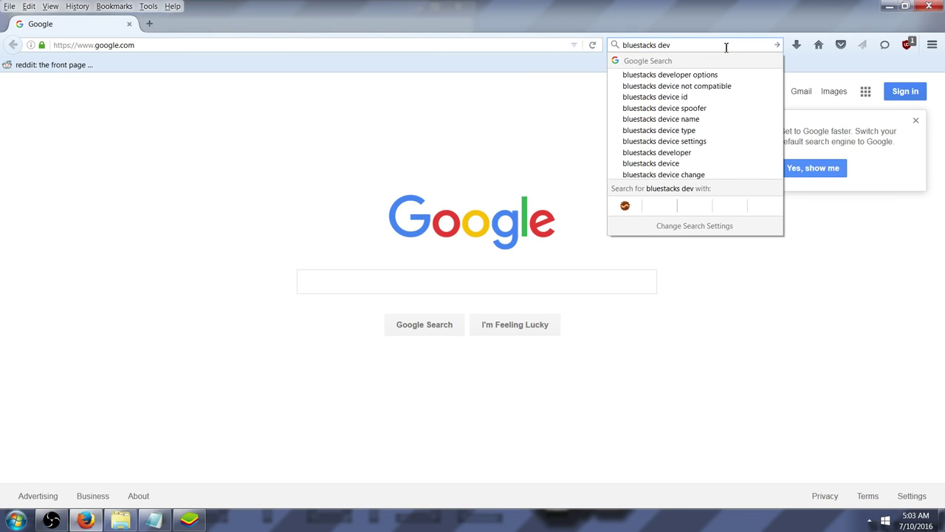
key(Down)
key(Return)
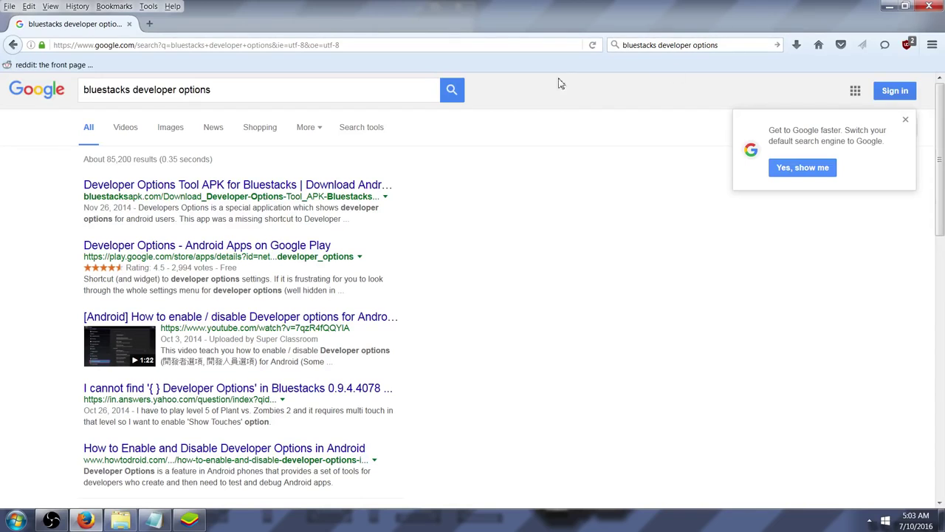
click(195, 190)
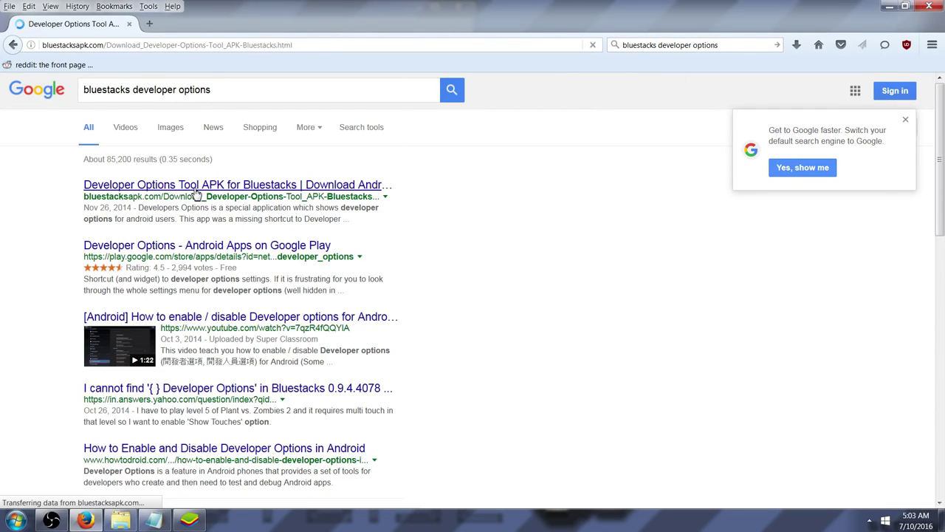
scroll(272, 249, down, 2)
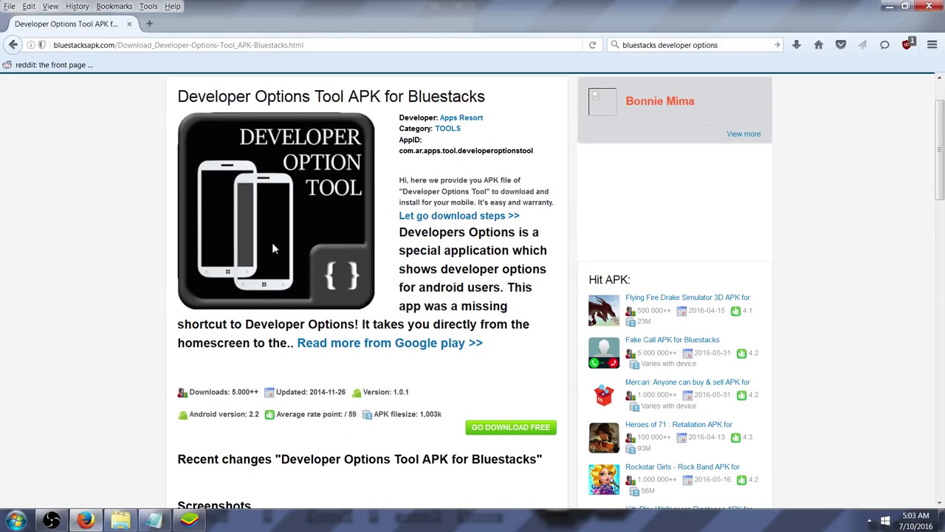
click(930, 9)
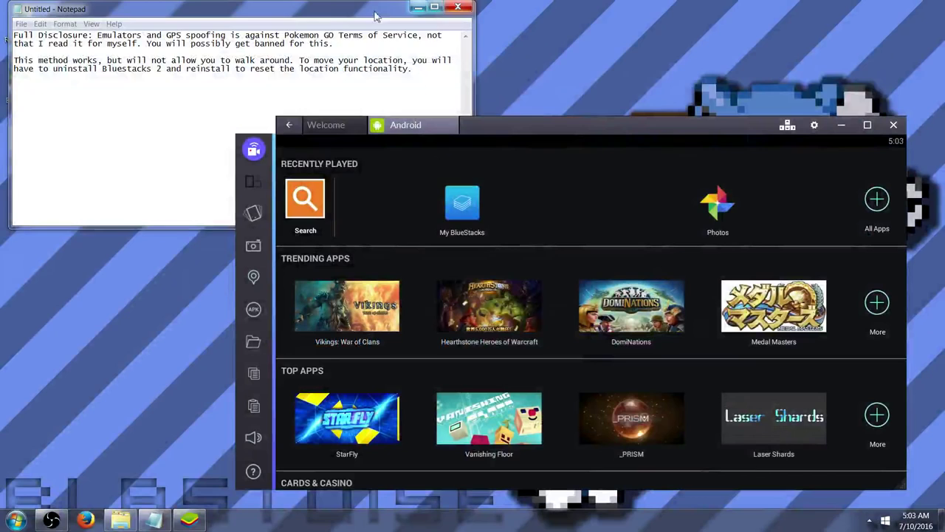
Drop the developer options tool APK from the APK Pack folder onto BlueStacks to install it
drag(375, 15, 660, 14)
double_click(33, 144)
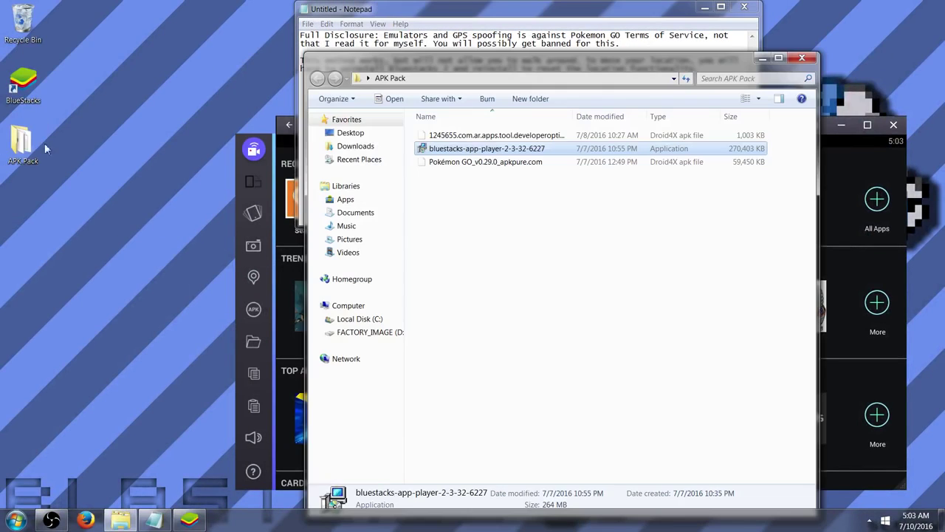
drag(569, 63, 149, 26)
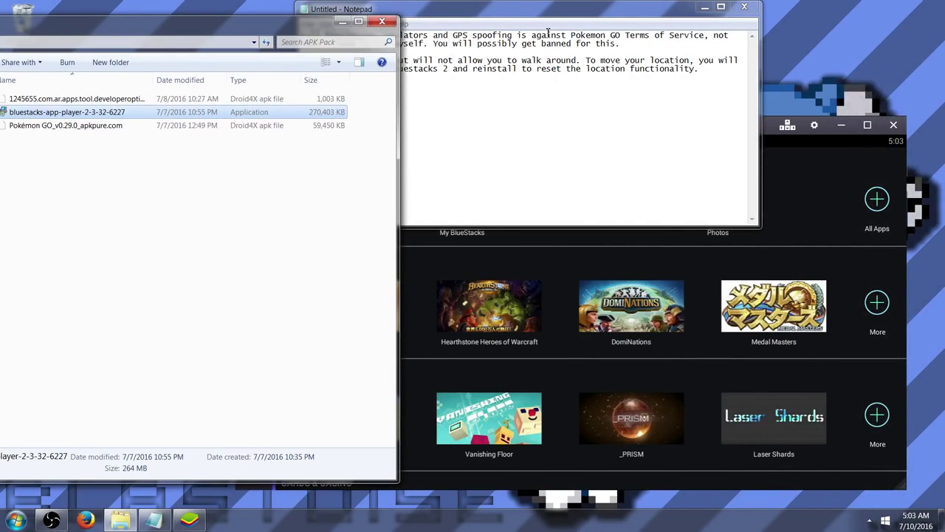
click(704, 7)
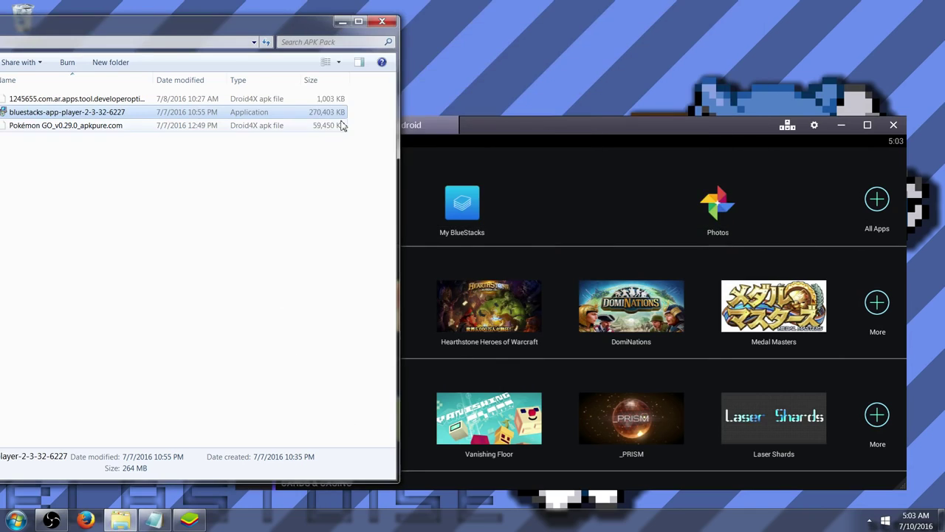
drag(195, 22, 246, 12)
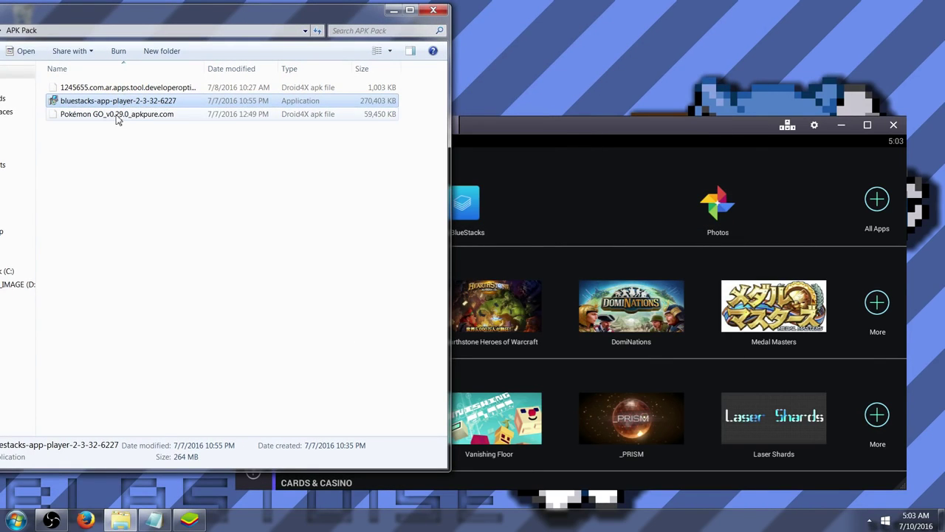
drag(118, 87, 517, 201)
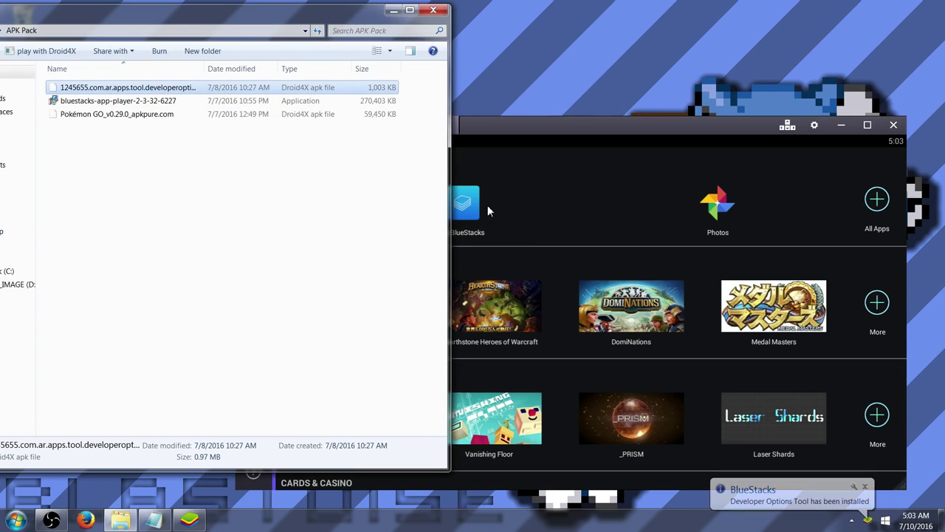
click(598, 124)
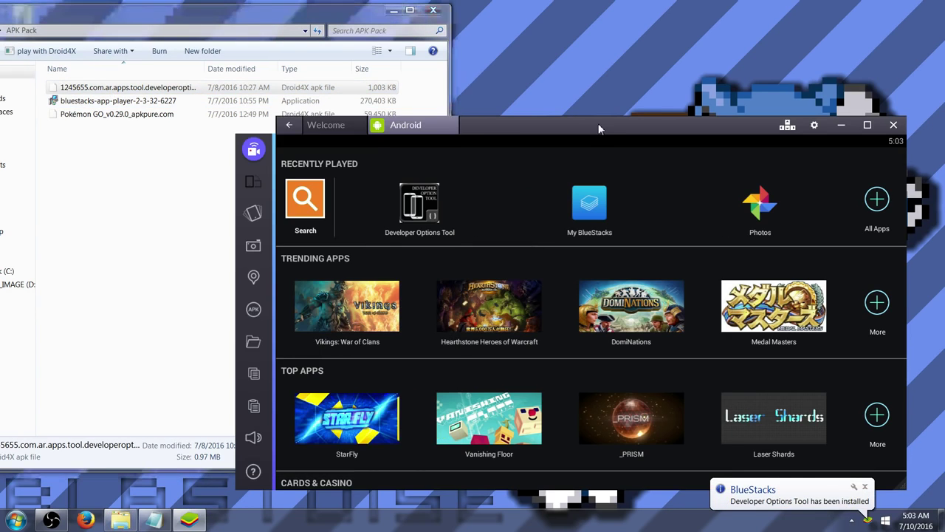
In the Developer Options Tool, switch developer options off and back on, allowing development settings
click(430, 214)
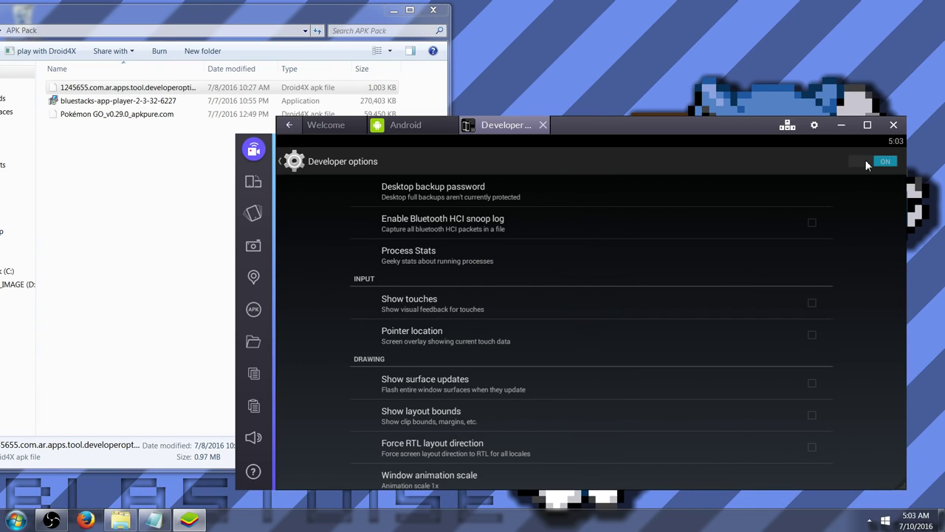
click(866, 162)
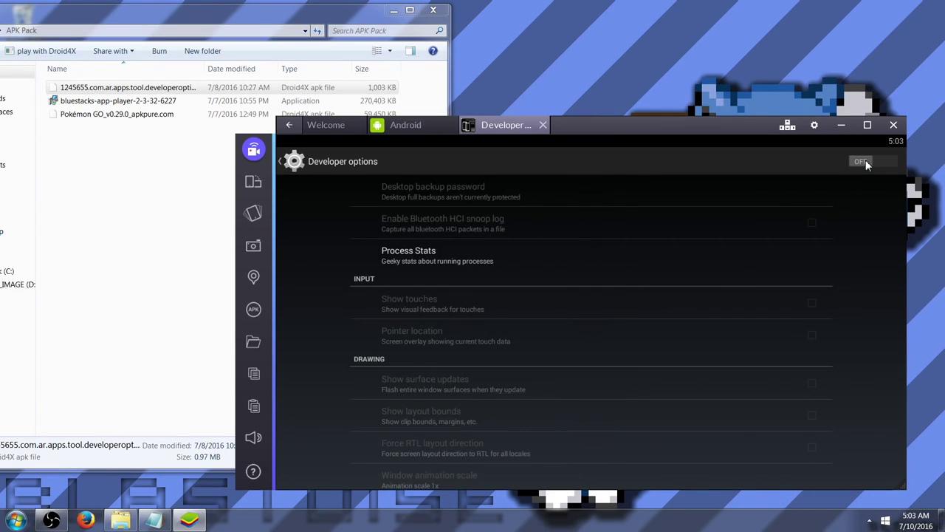
click(866, 162)
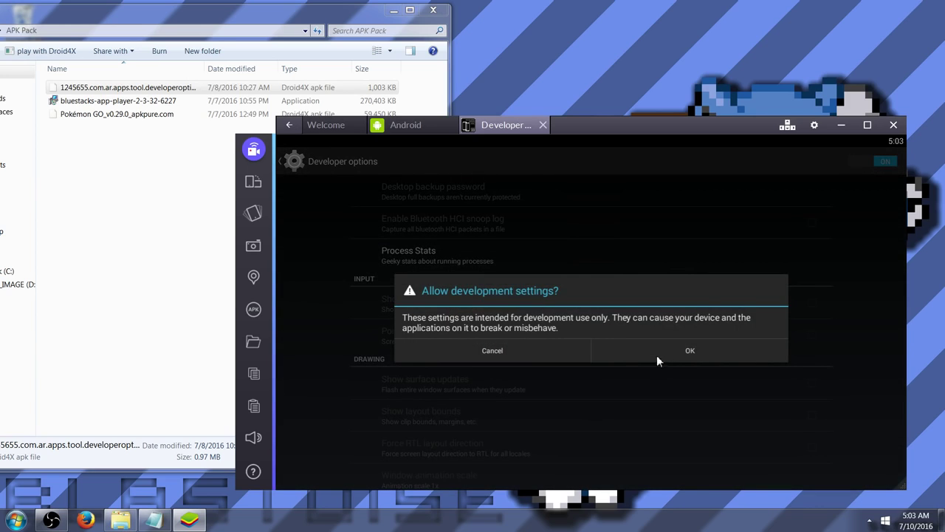
click(658, 353)
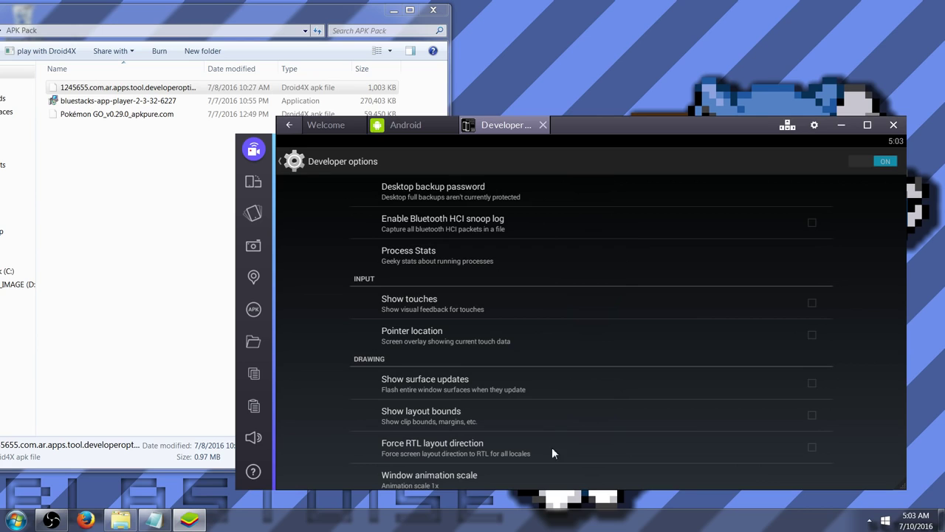
Scroll through the enabled developer options, then close the Developer options tab
drag(880, 382, 866, 258)
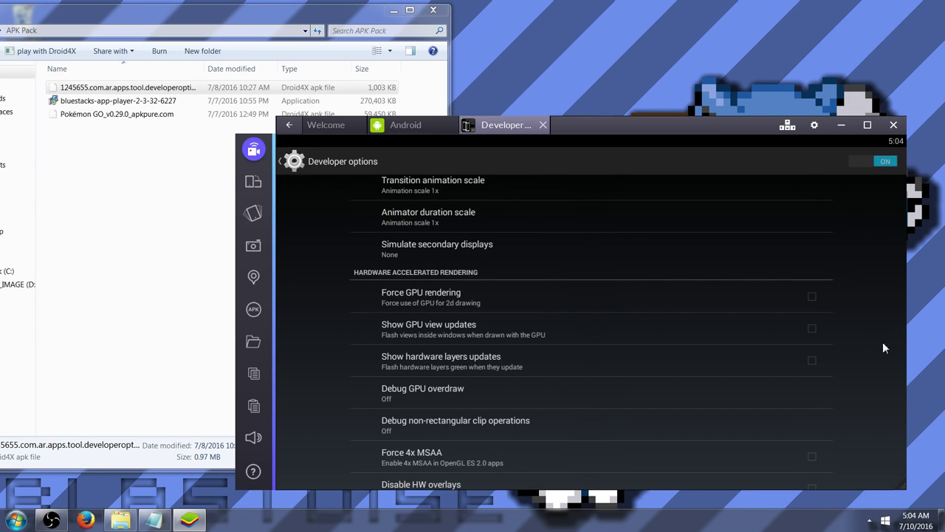
drag(882, 341, 871, 171)
drag(882, 285, 862, 449)
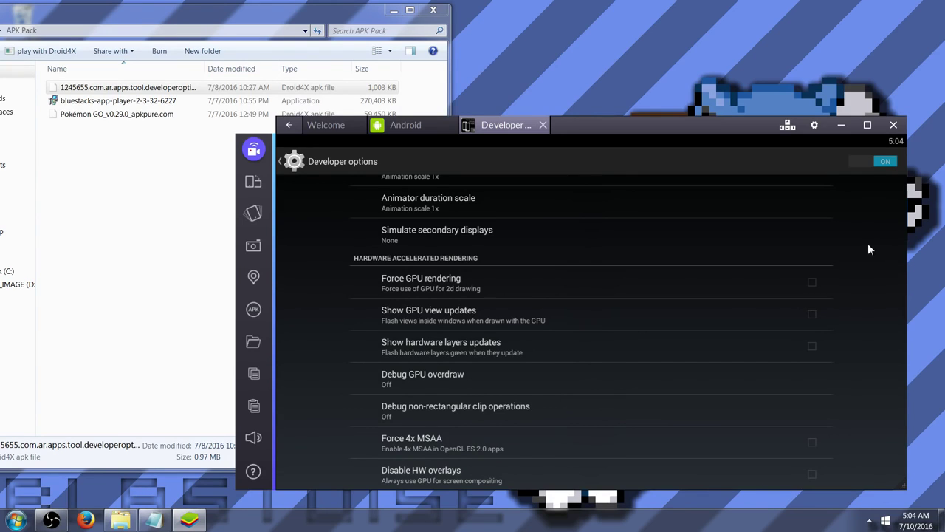
click(544, 127)
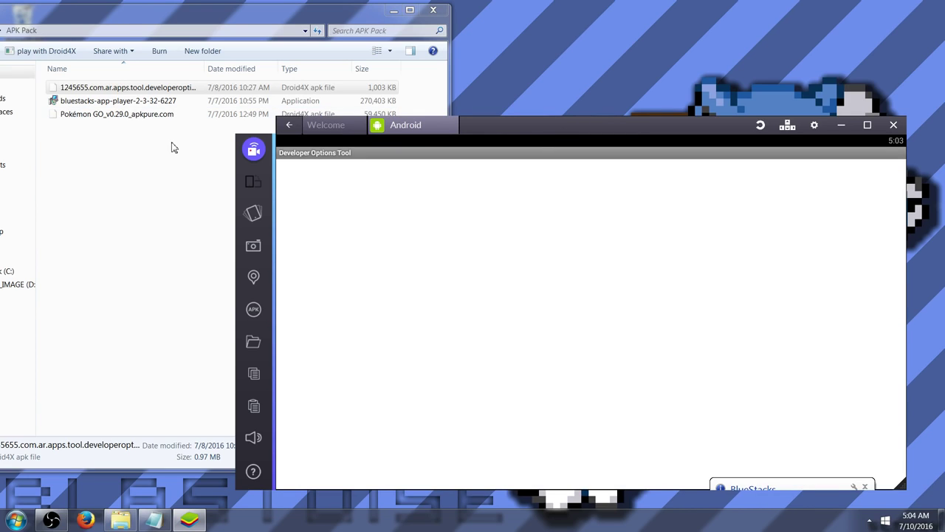
Install the Pokémon GO APK from the APK Pack folder, launch it, and maximize BlueStacks
click(129, 88)
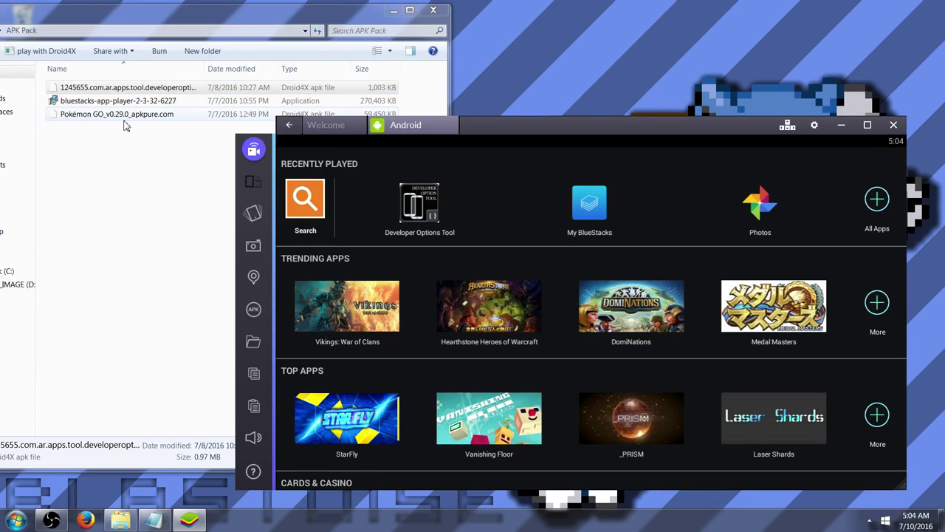
drag(127, 115, 491, 213)
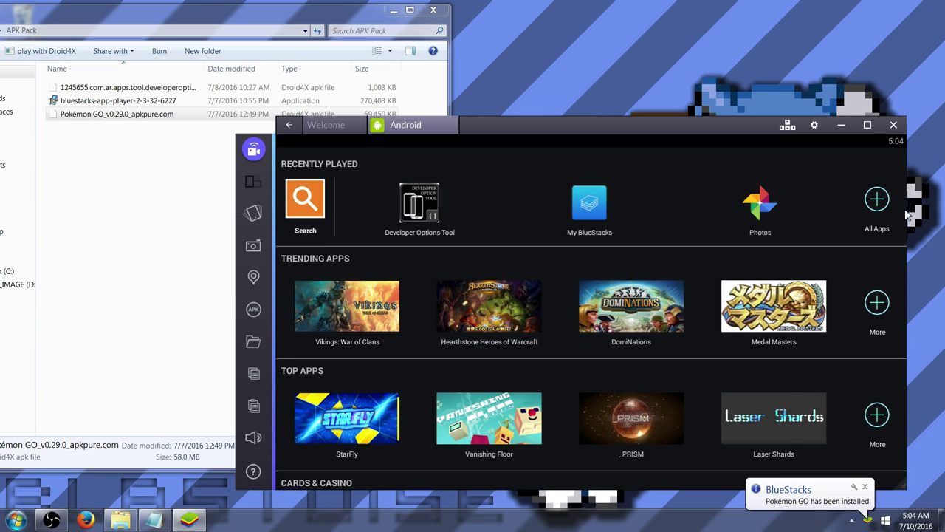
click(865, 220)
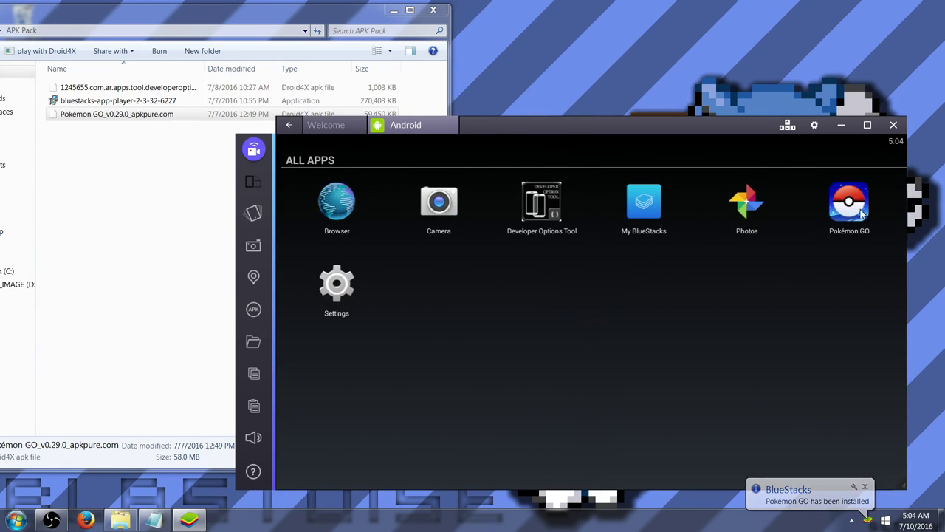
click(859, 209)
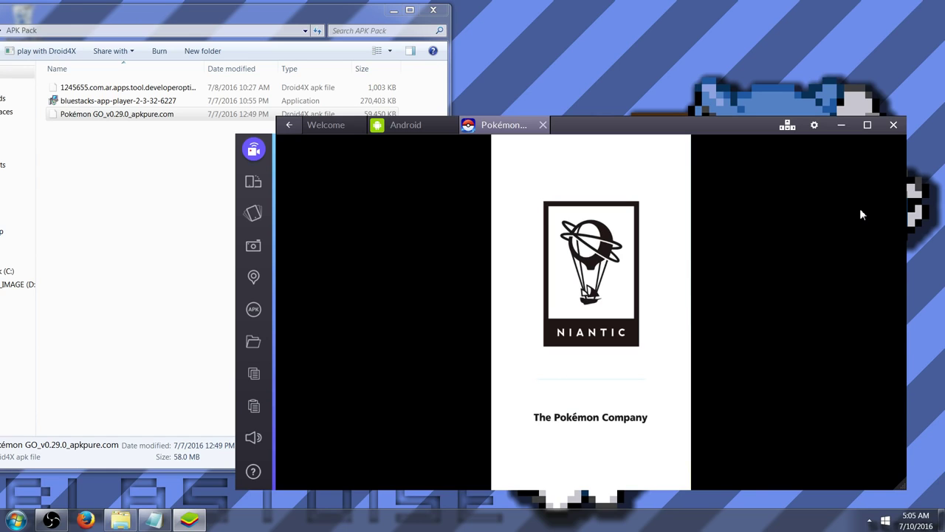
click(867, 125)
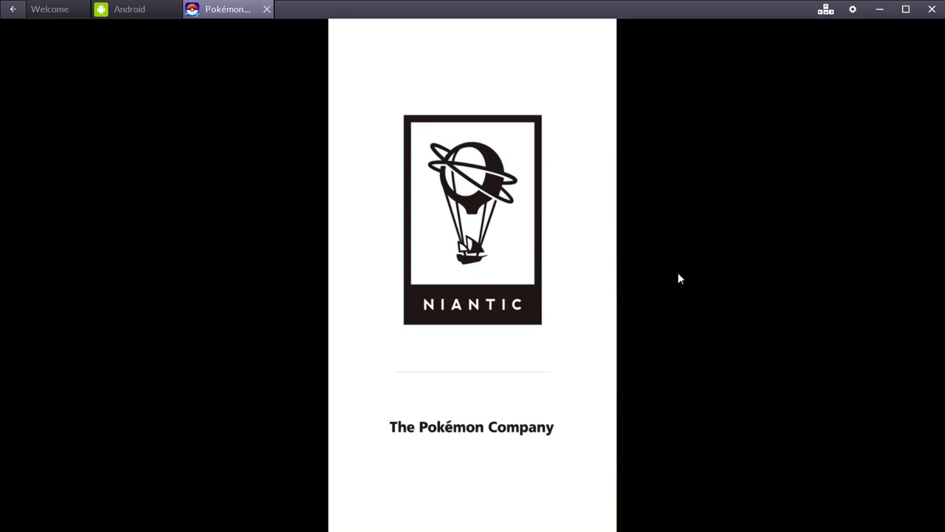
click(142, 13)
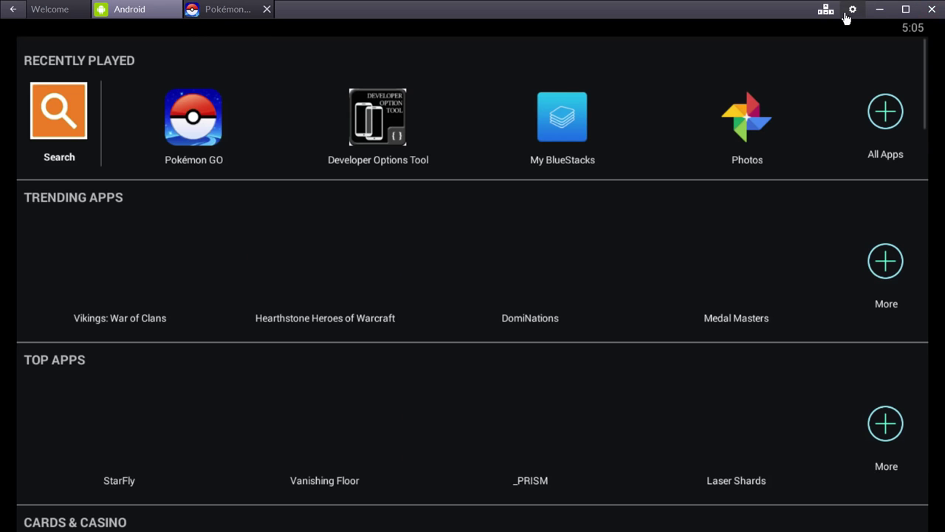
Open Android Settings from the BlueStacks options menu and close the Pokémon GO tab
click(852, 10)
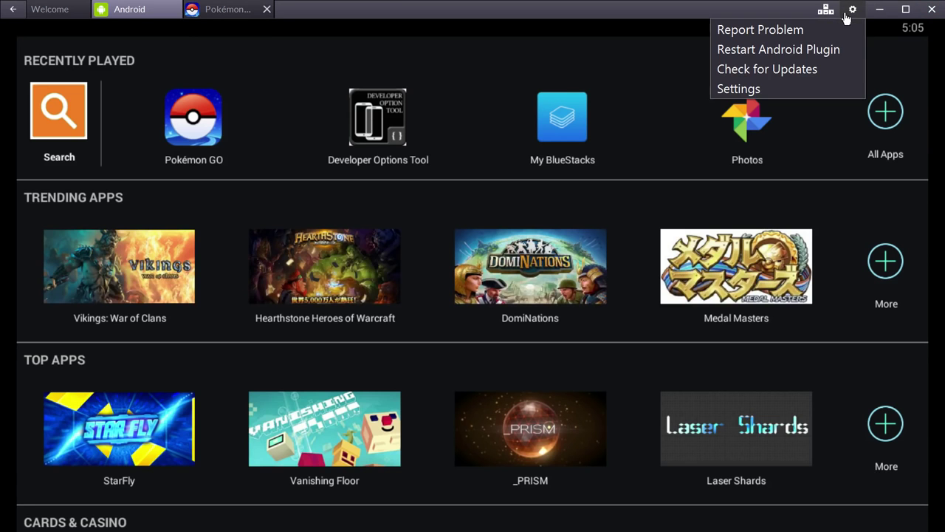
click(738, 89)
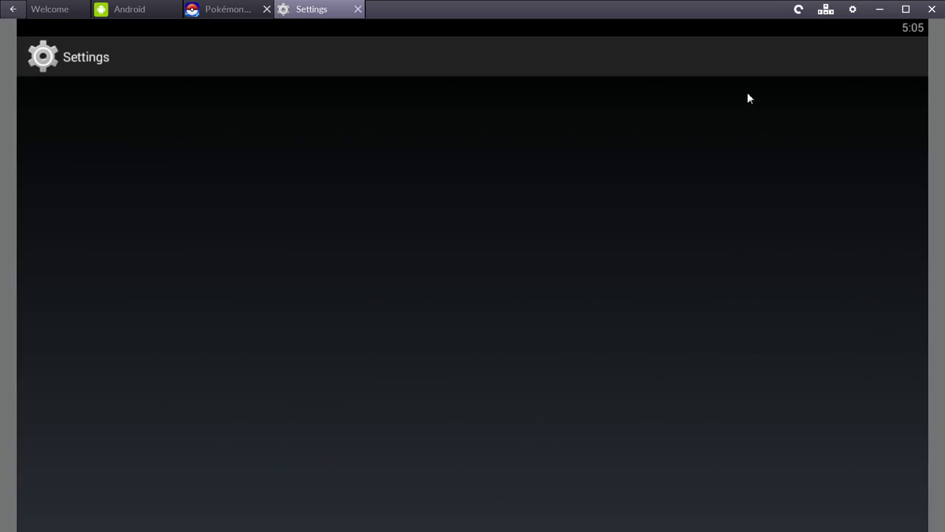
click(267, 10)
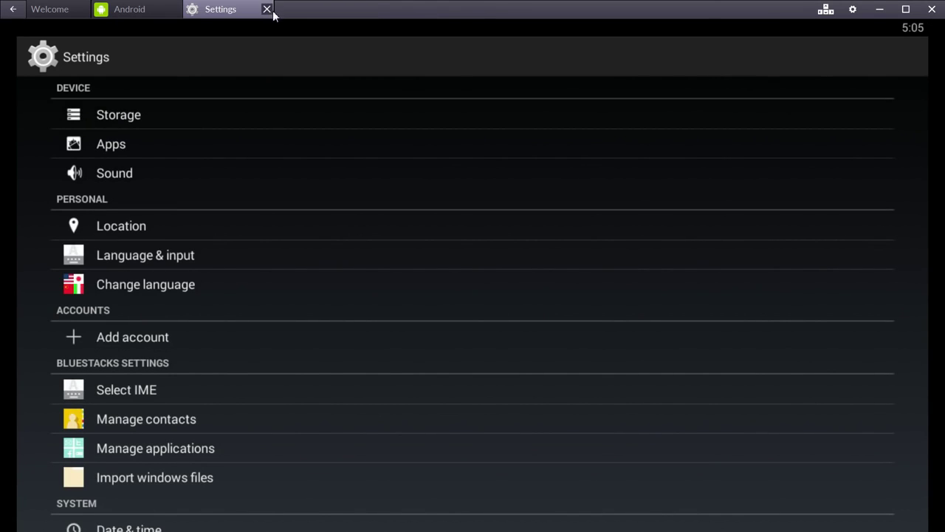
Keep the location mode on Device only, then close the Settings tab
scroll(362, 296, down, 2)
scroll(297, 328, up, 2)
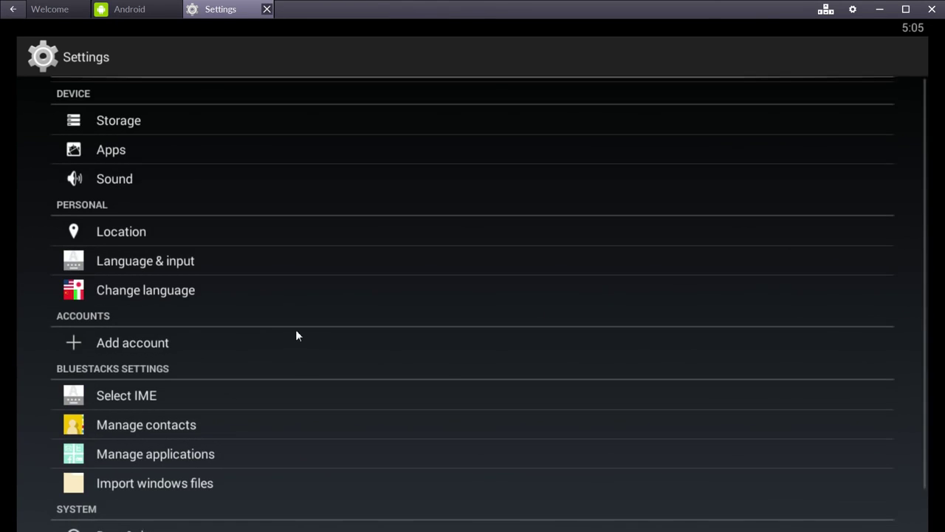
click(133, 220)
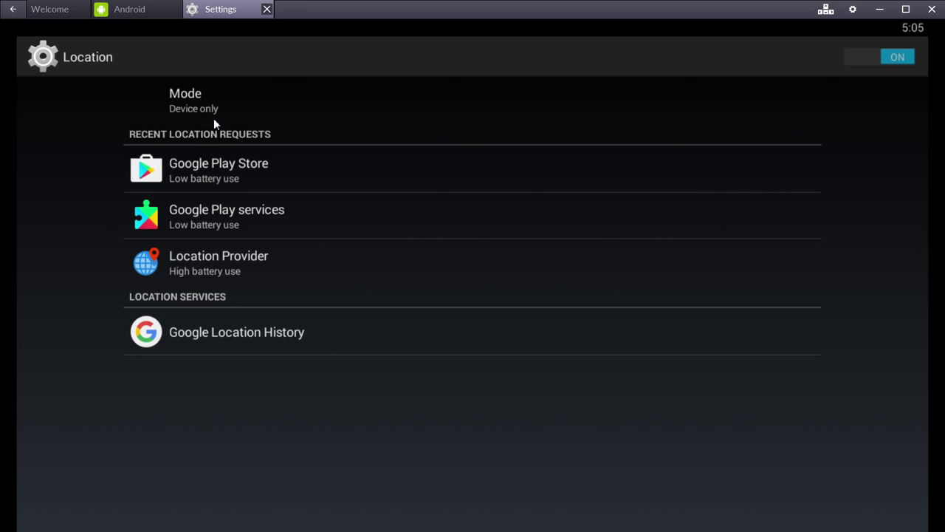
click(167, 107)
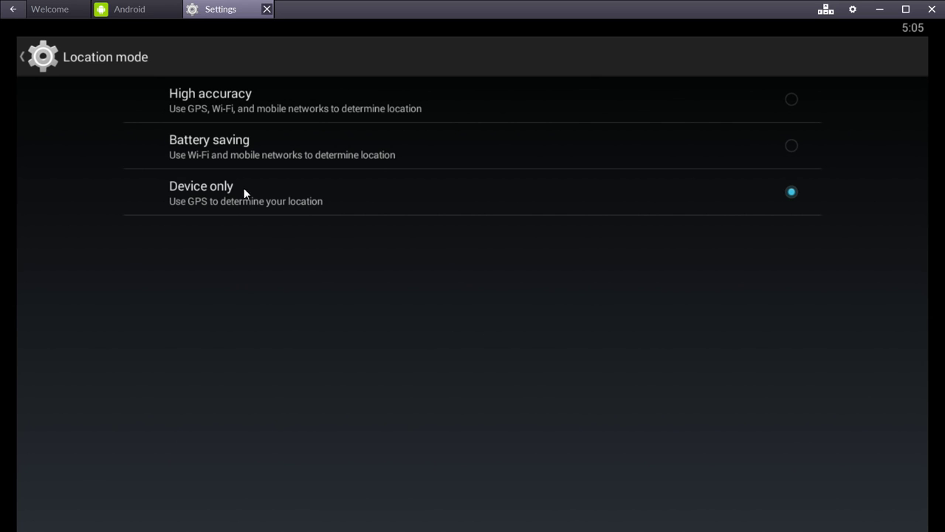
click(220, 201)
click(267, 9)
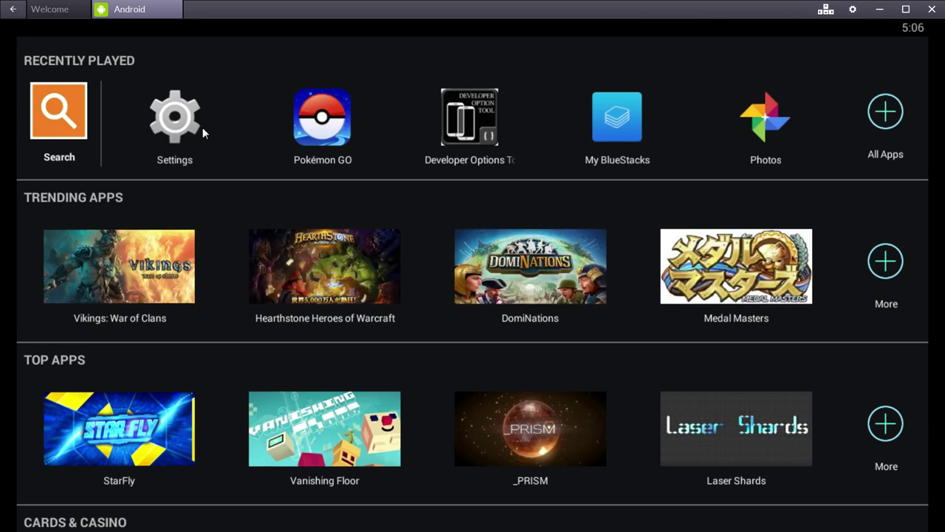
Via Location > Google Location History, let Google apps access location and choose Add an account
click(202, 129)
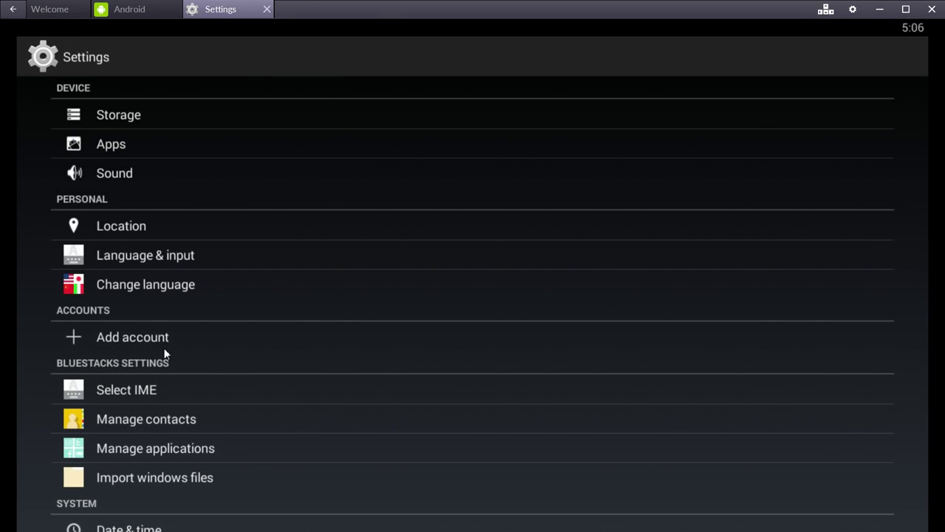
click(116, 232)
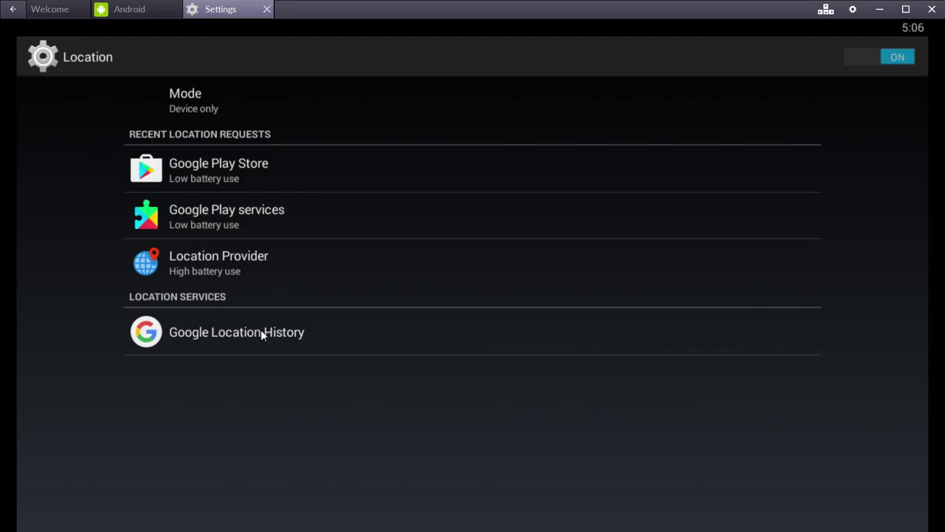
click(262, 329)
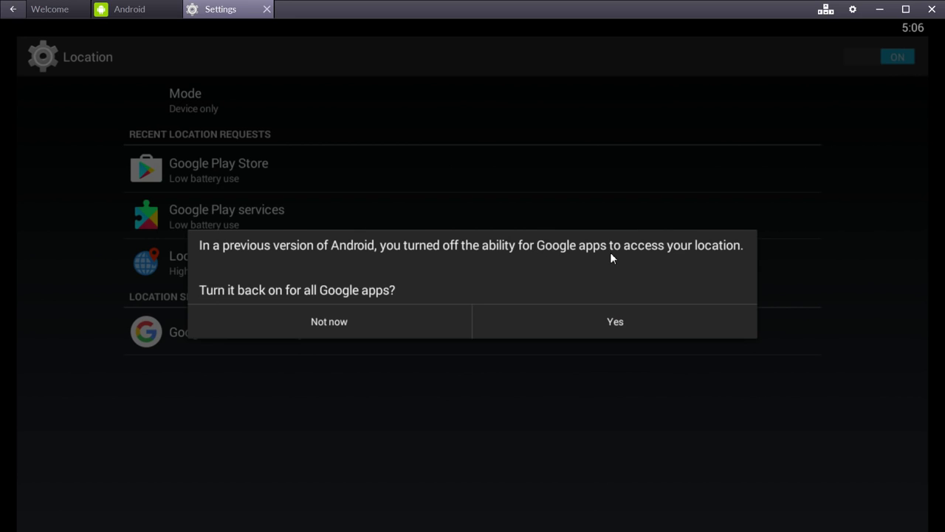
click(584, 330)
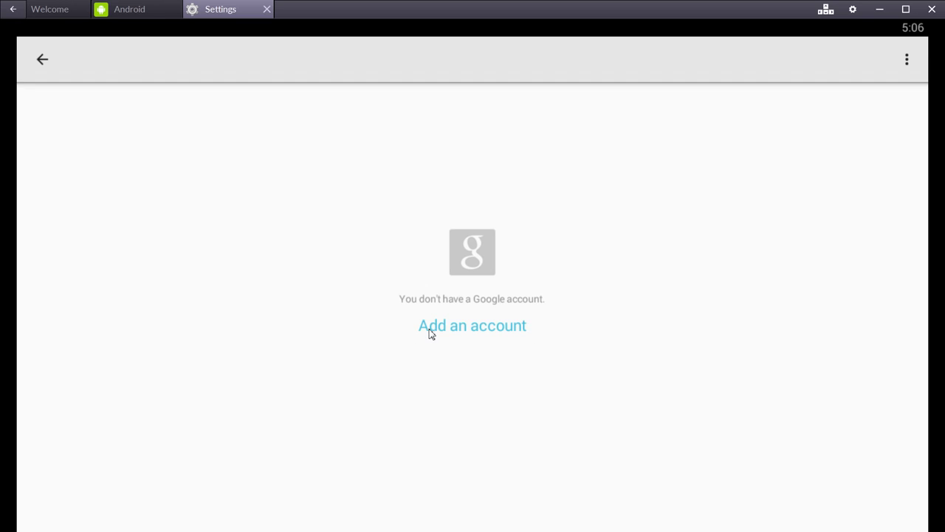
click(430, 329)
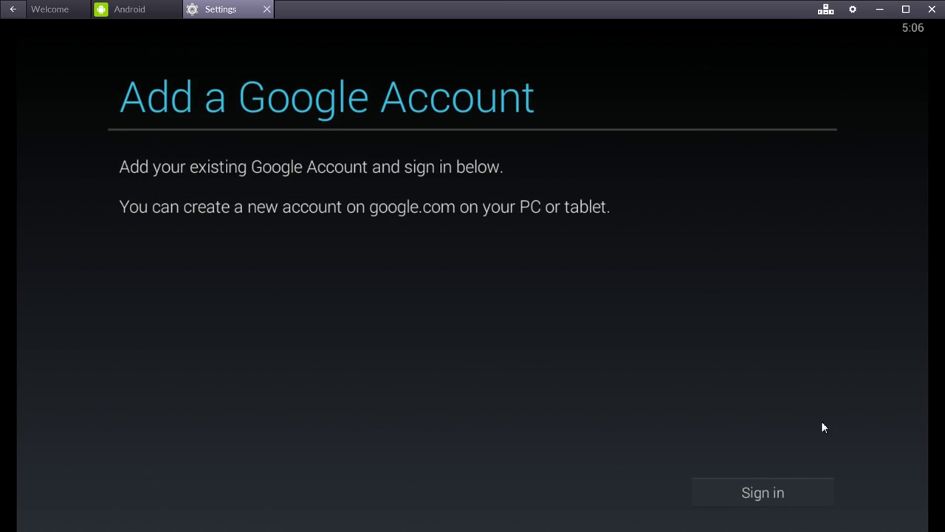
Start Google sign-in, enter a mistyped e-mail address and partial password, then continue setup
click(747, 494)
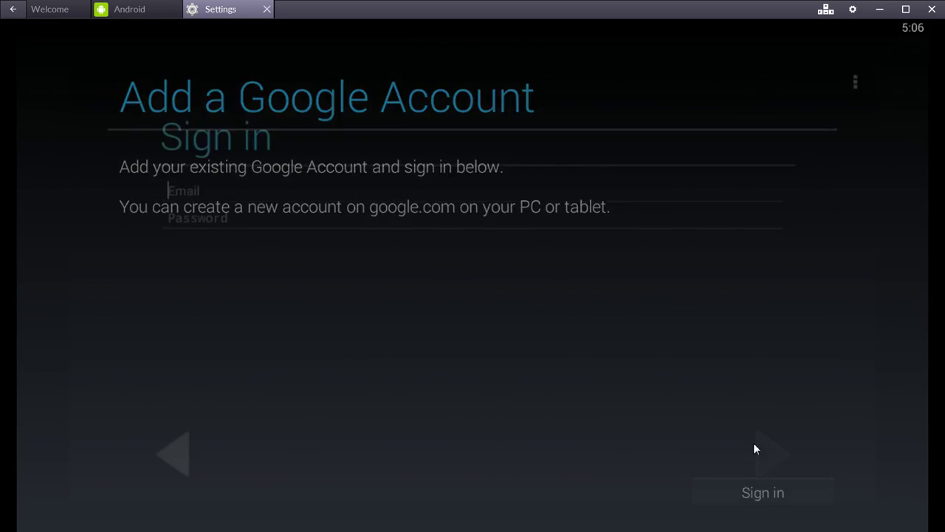
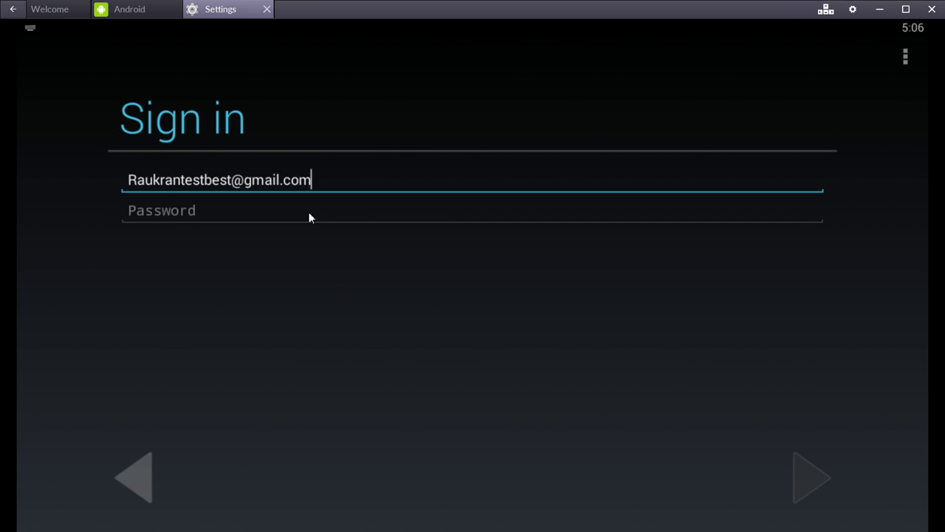
key(Tab)
text(pas)
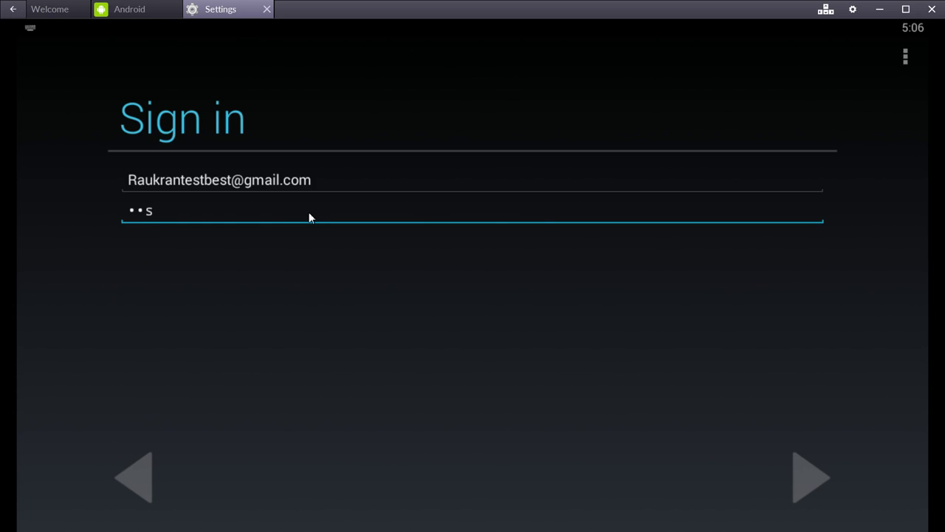
key(BackSpace)
key(BackSpace)
key(BackSpace)
text(p)
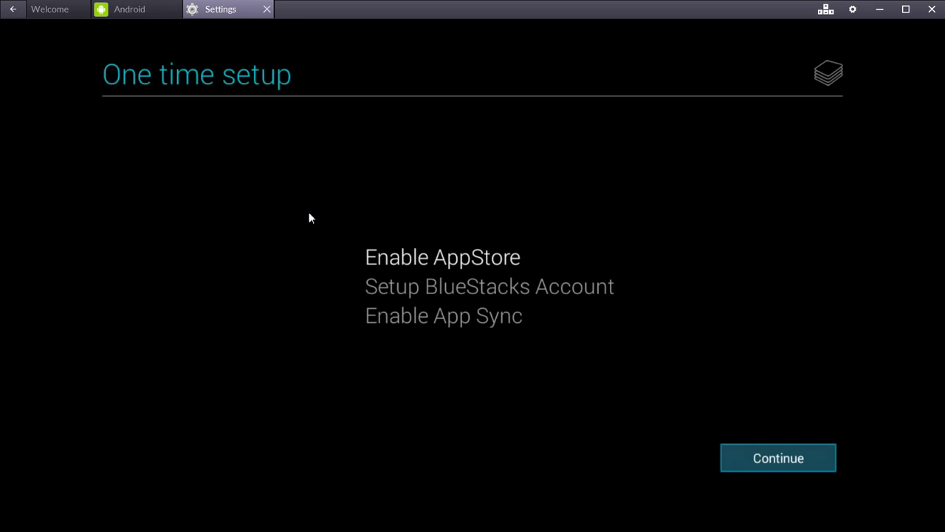
click(792, 465)
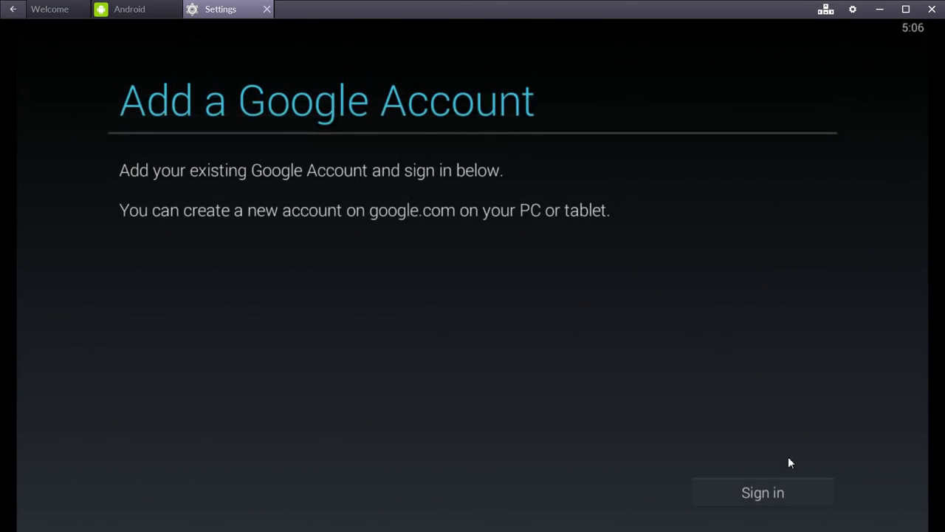
Reopen the sign-in form and enter the account's Gmail address and password
click(767, 491)
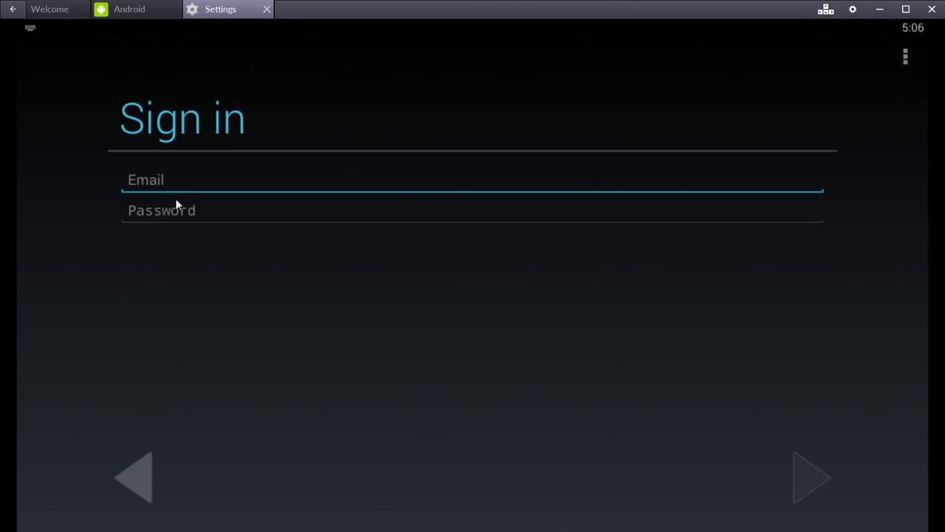
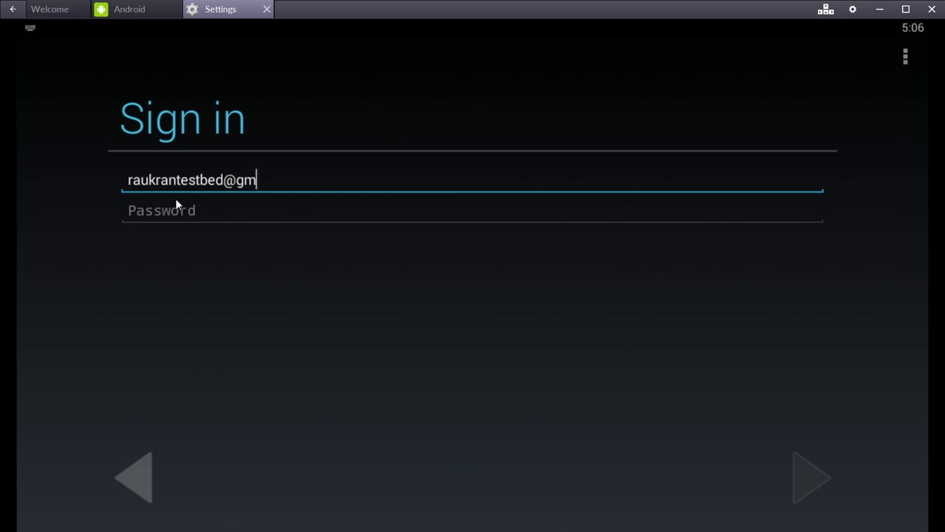
key(Tab)
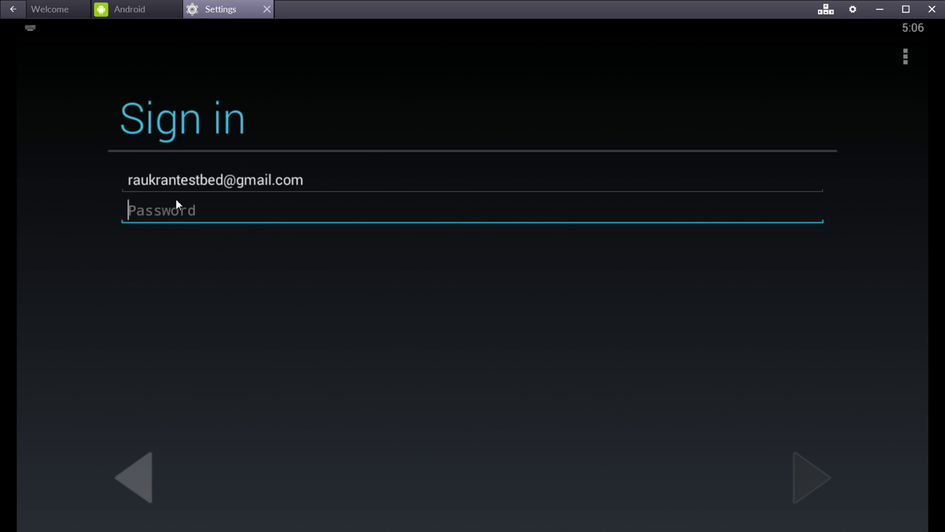
text(t)
key(BackSpace)
text(***s)
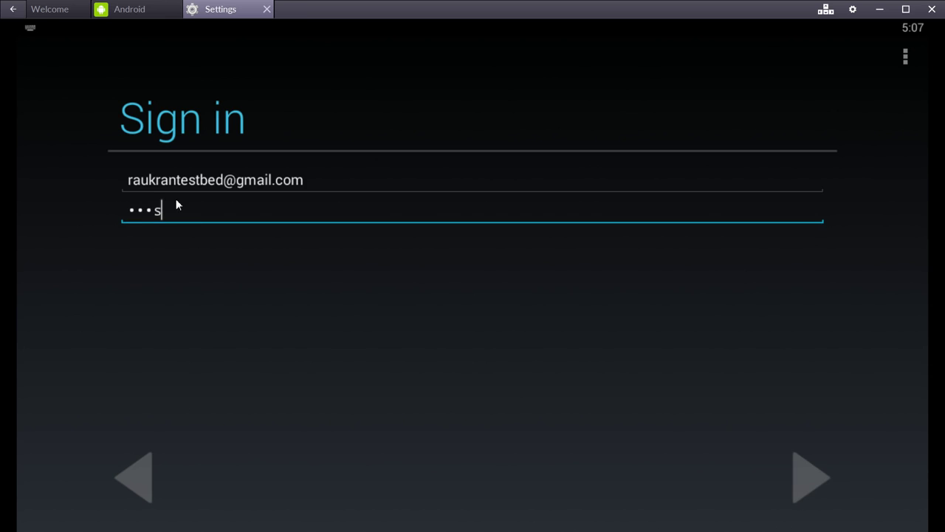
text(***d**3)
Submit the sign-in, accept Google's terms, and turn off backing up data to the account
click(807, 479)
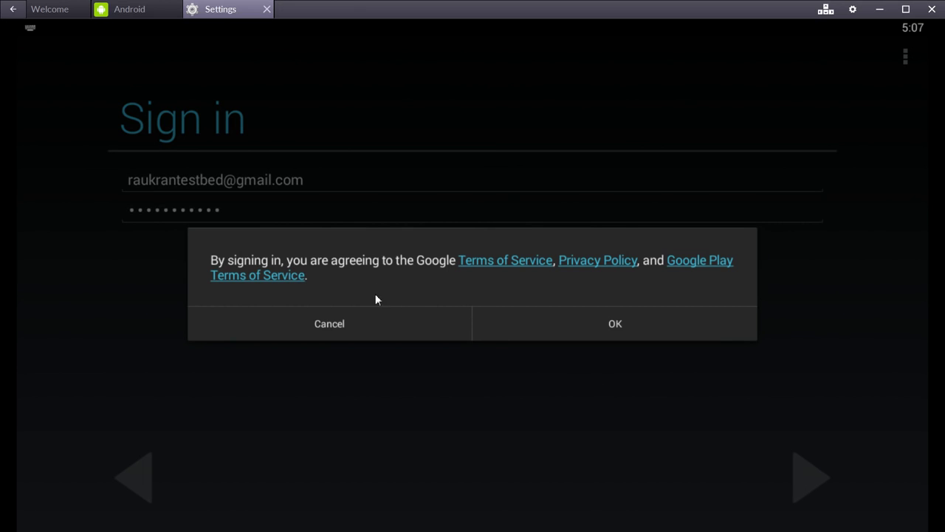
click(544, 323)
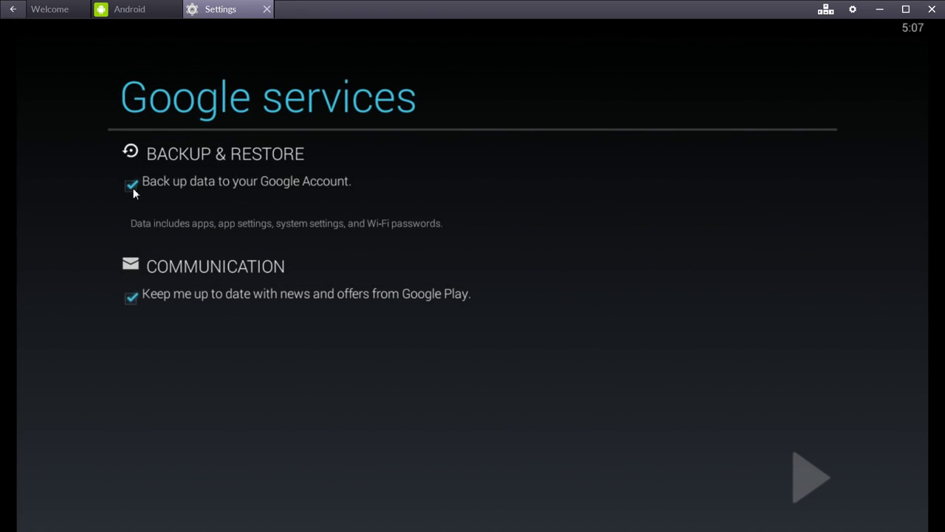
click(132, 189)
click(143, 12)
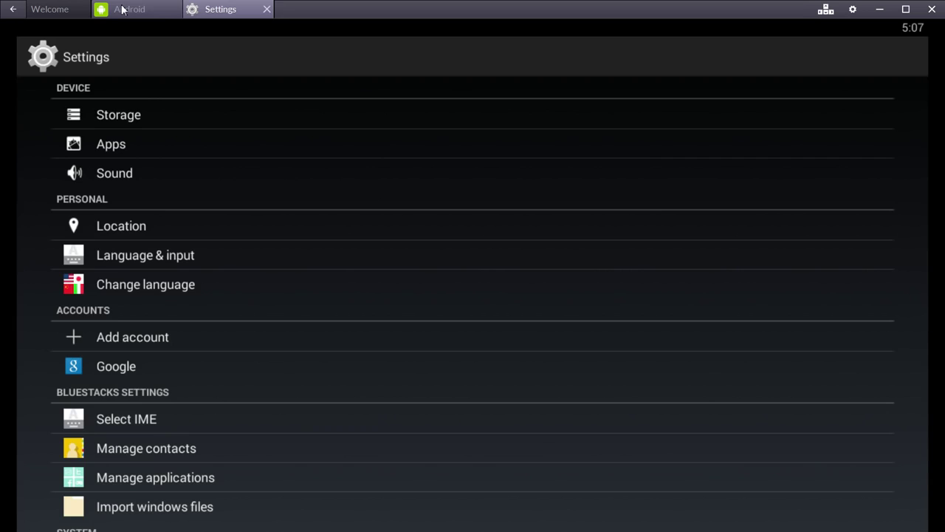
click(133, 10)
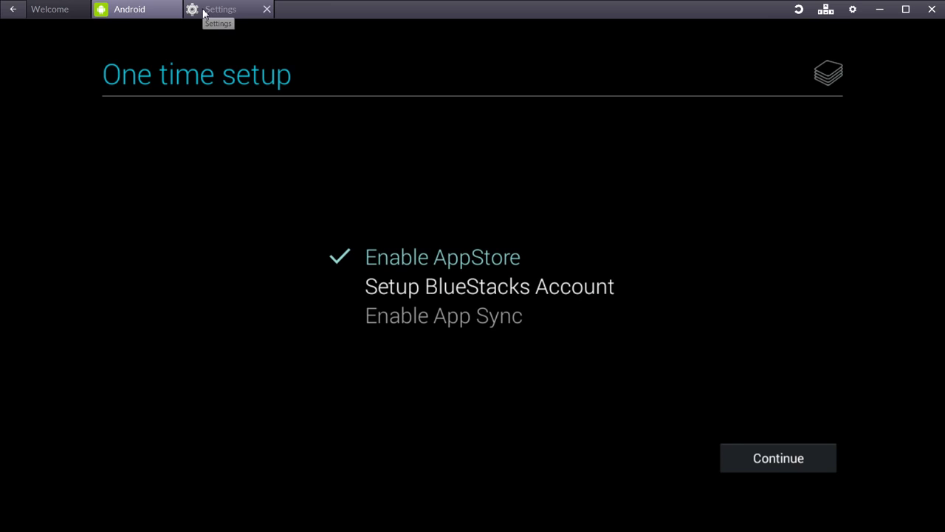
Finish the one-time setup, check the Google account's sync status in Settings, then close Settings
click(754, 461)
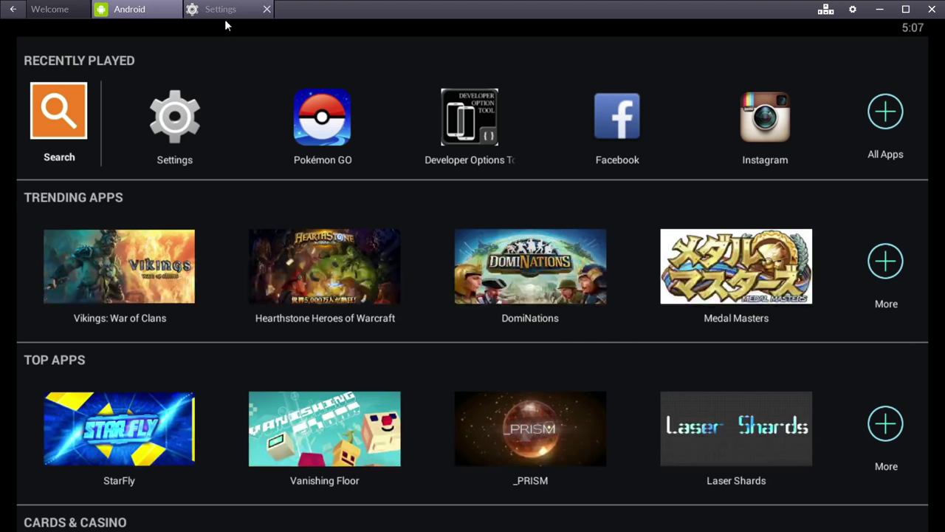
click(207, 15)
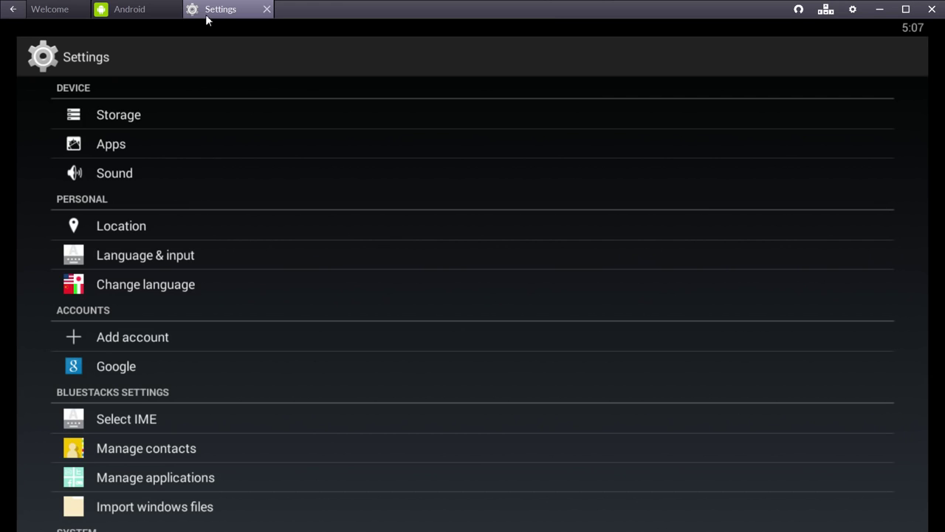
click(146, 367)
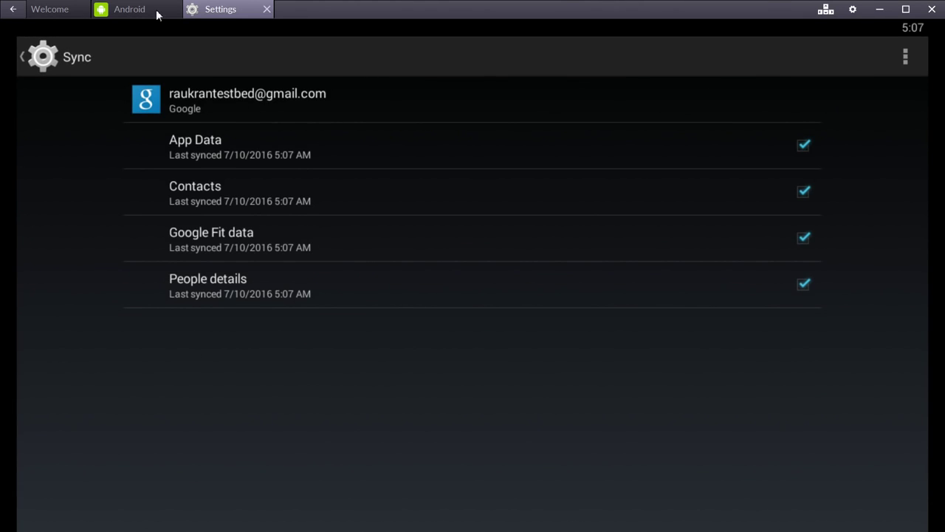
click(266, 9)
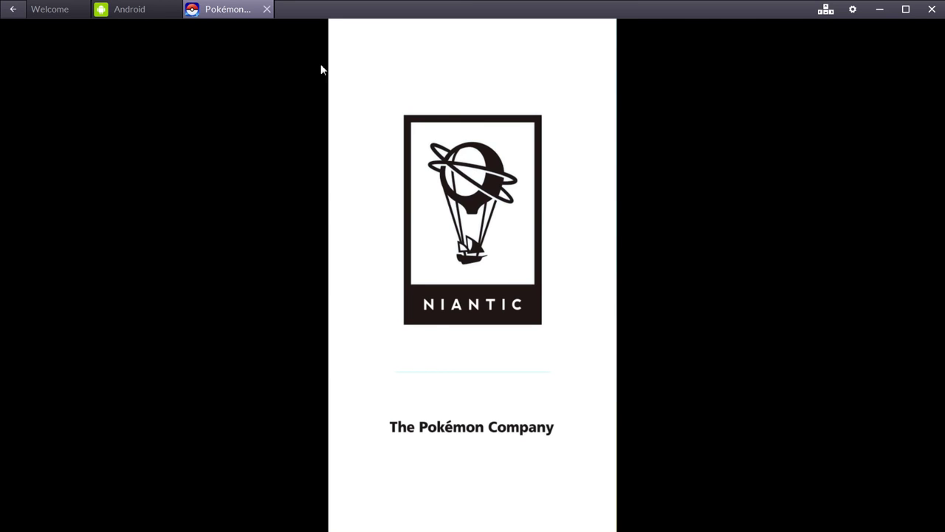
click(852, 11)
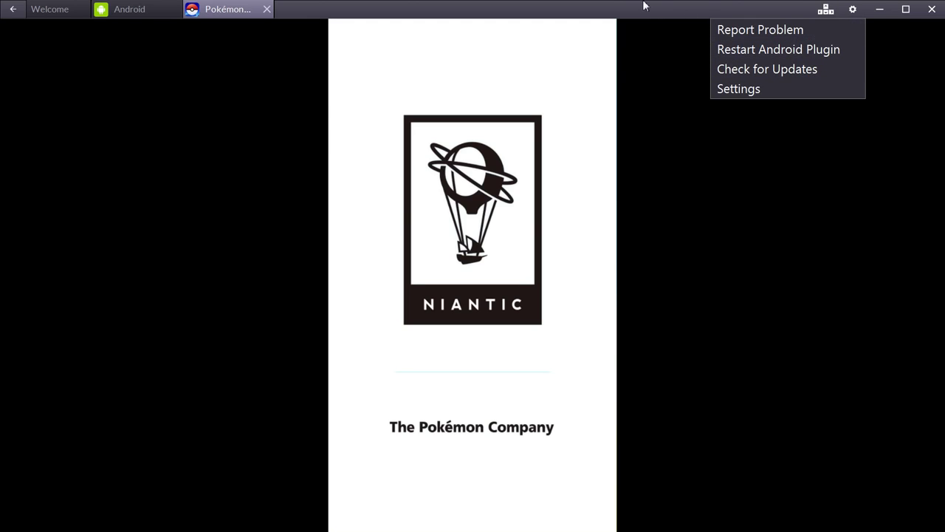
click(619, 5)
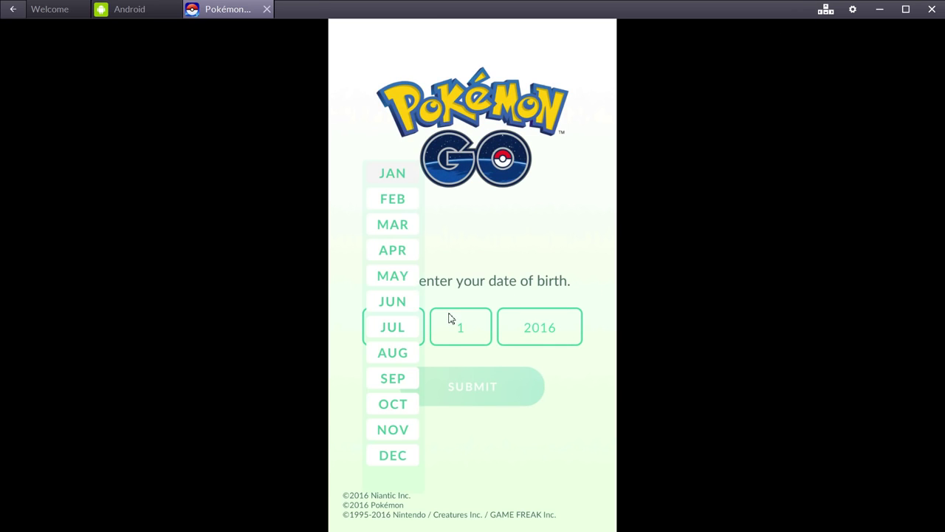
click(399, 285)
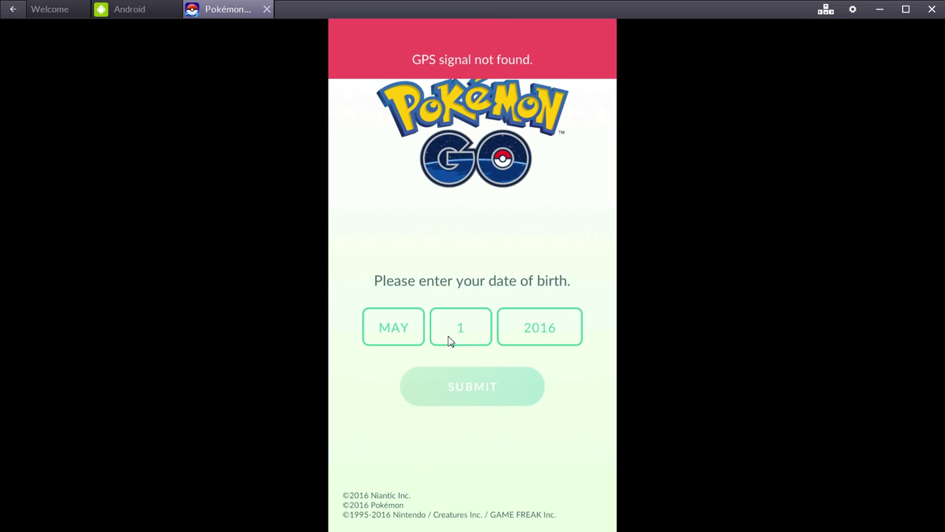
click(445, 328)
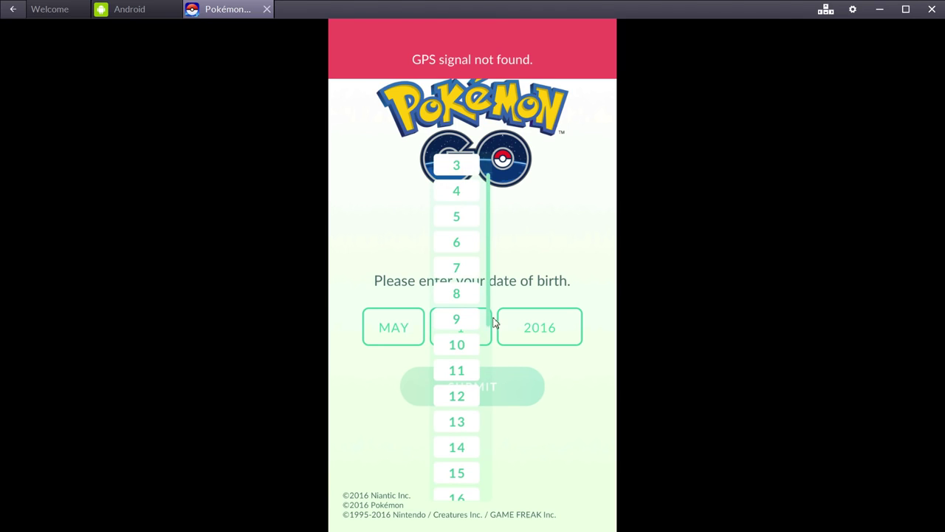
scroll(494, 322, down, 3)
click(457, 419)
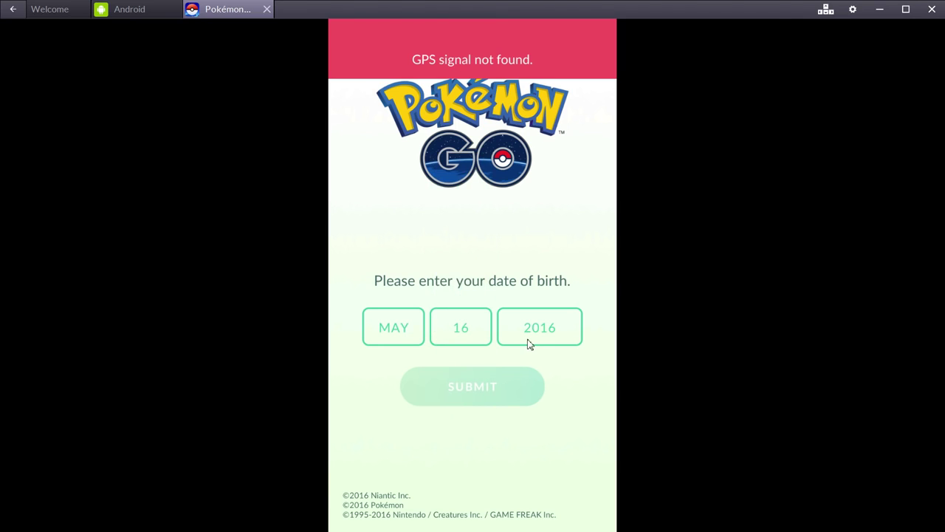
click(534, 341)
drag(582, 175, 570, 249)
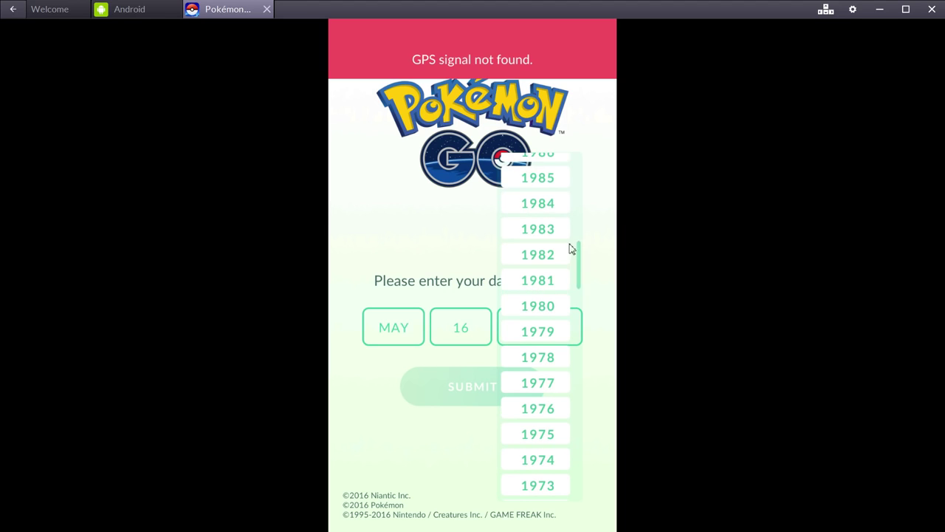
click(538, 182)
click(500, 387)
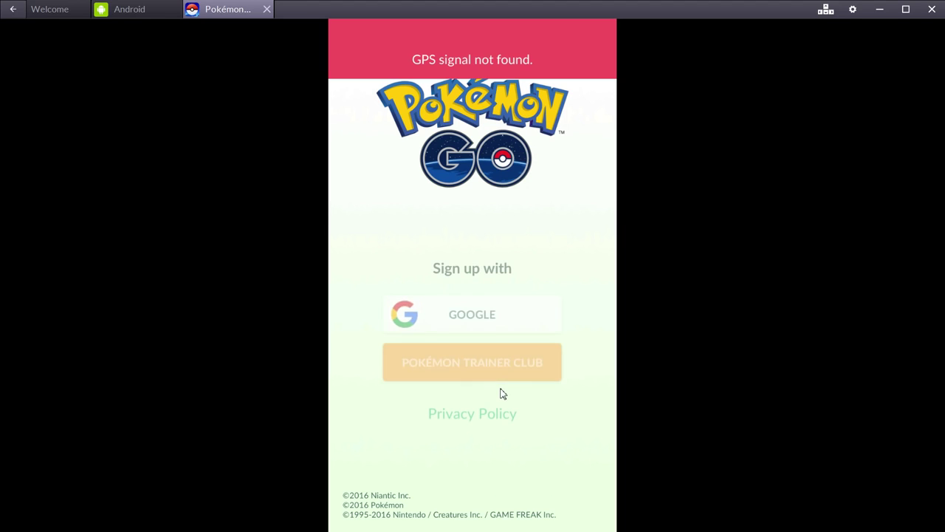
Sign up with Google, acknowledge the safety reminder, accept the terms, and skip the professor's introduction
click(481, 316)
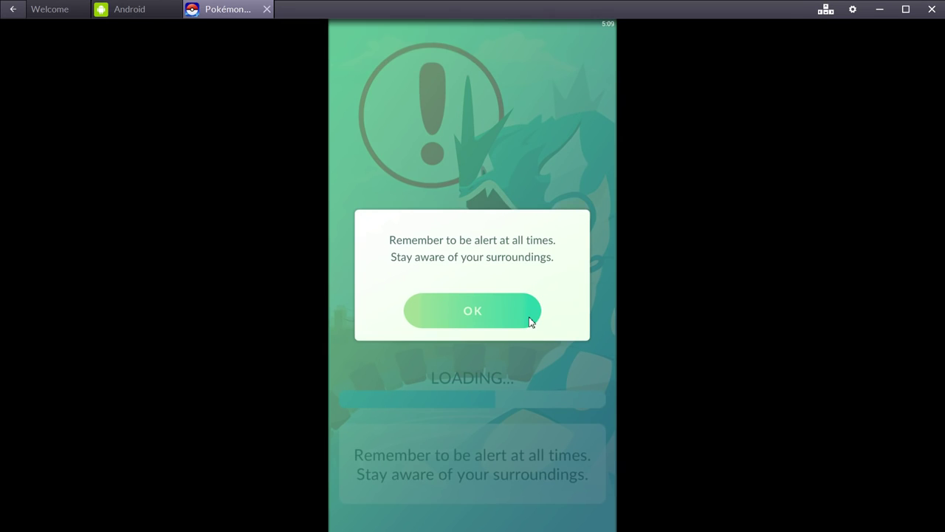
click(476, 321)
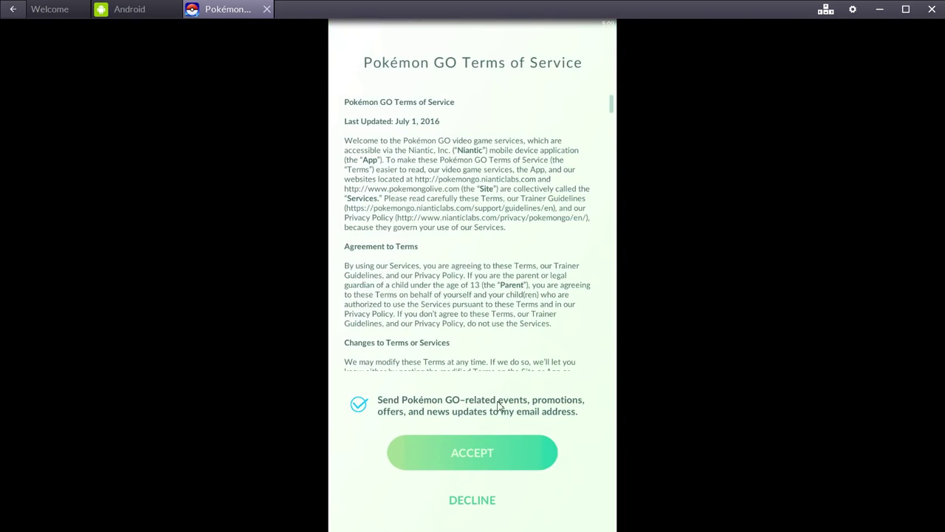
click(491, 452)
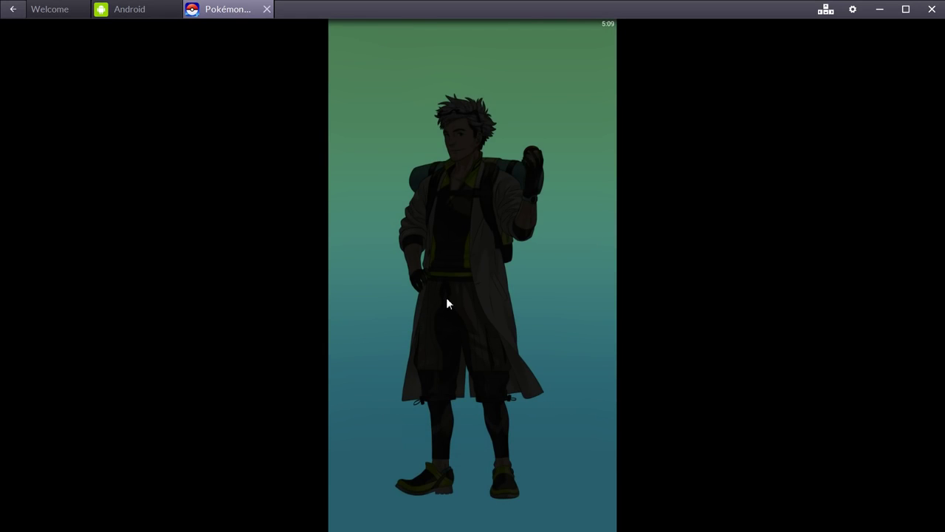
click(541, 220)
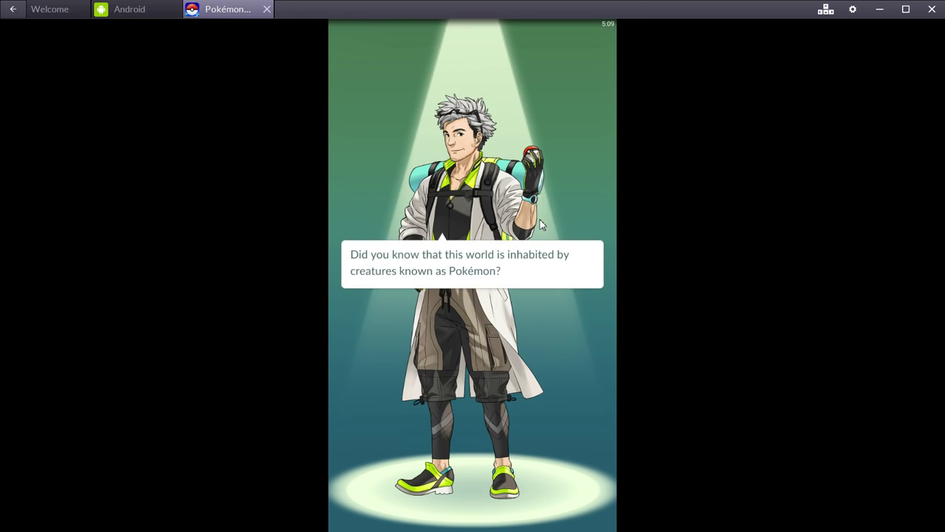
click(538, 221)
click(532, 222)
click(533, 222)
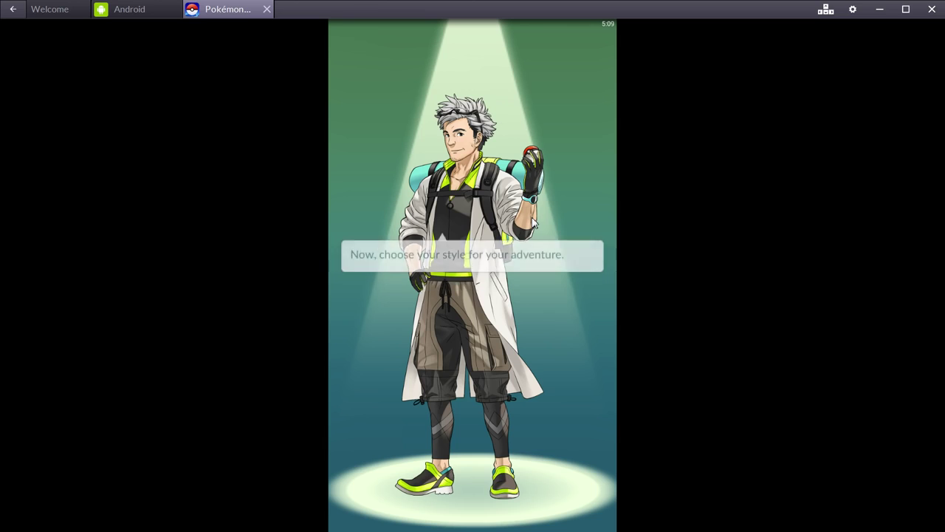
click(532, 221)
Choose the male trainer avatar with the default style and confirm it as final
click(377, 250)
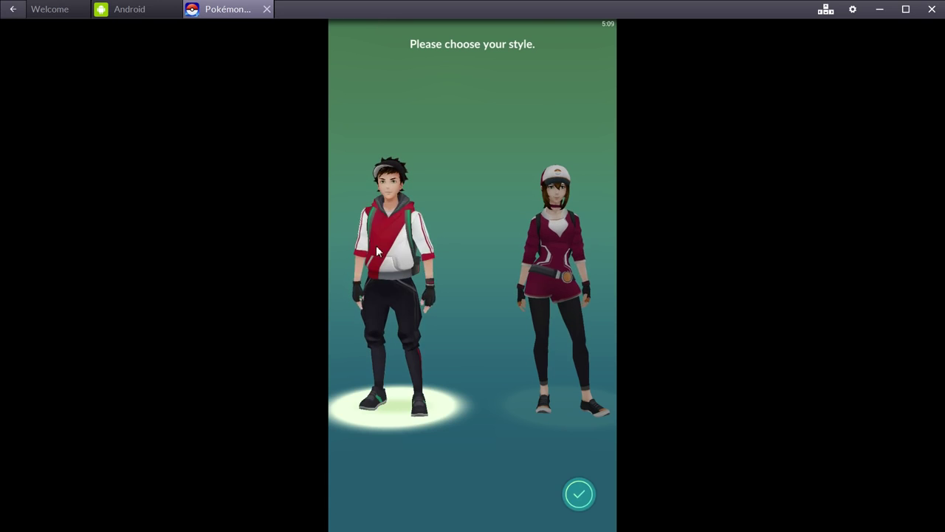
click(579, 493)
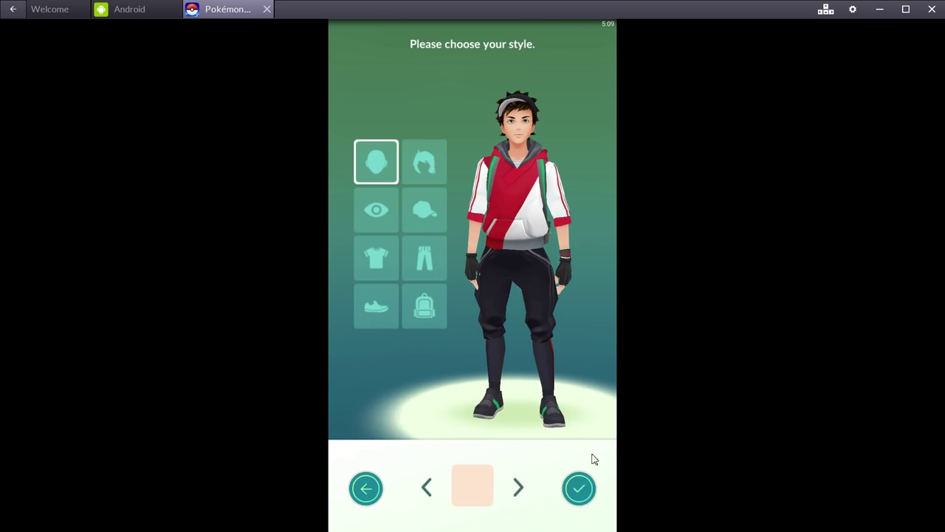
click(576, 490)
click(451, 296)
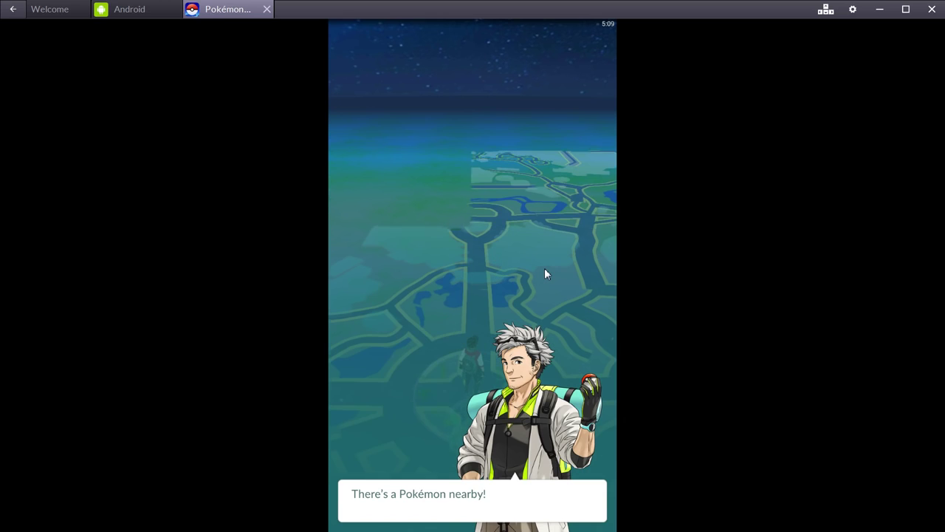
After the professor's dialogue, catch Squirtle with a Poké Ball, declining the AR camera
click(430, 256)
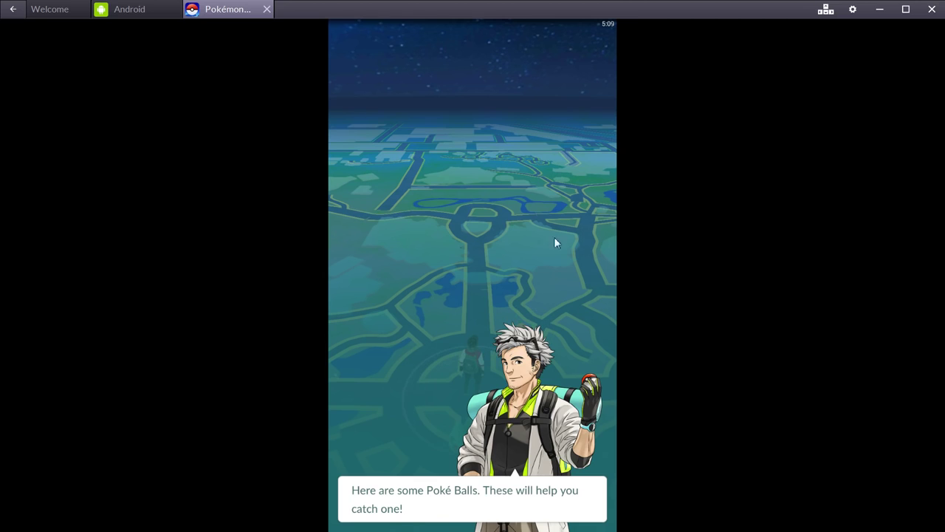
click(502, 446)
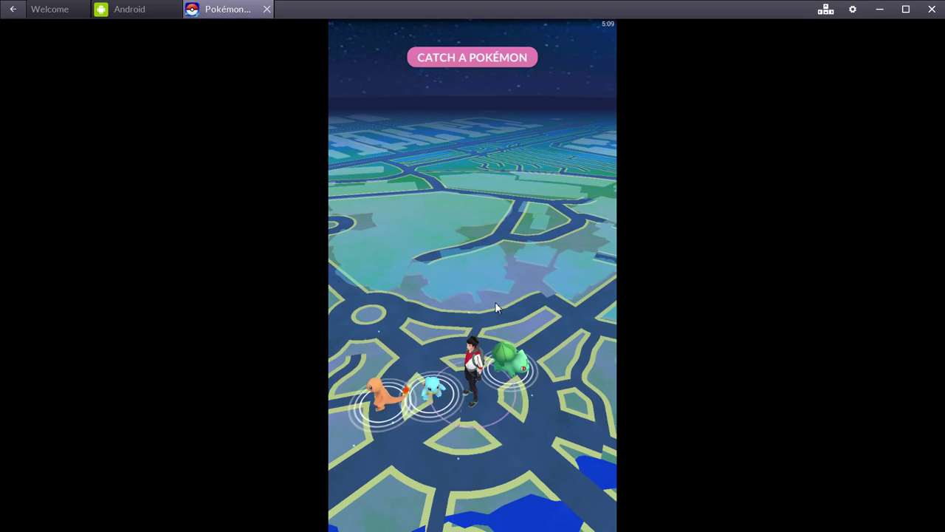
drag(587, 271, 482, 344)
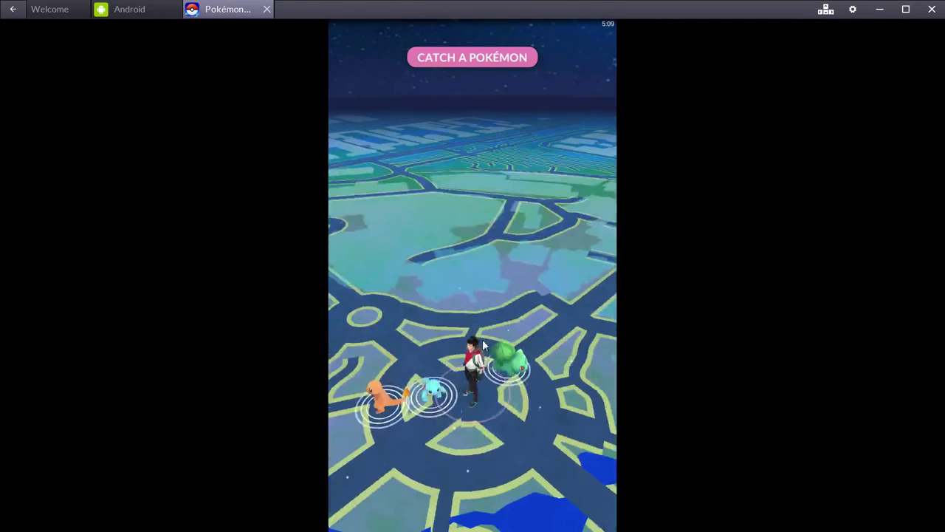
click(435, 393)
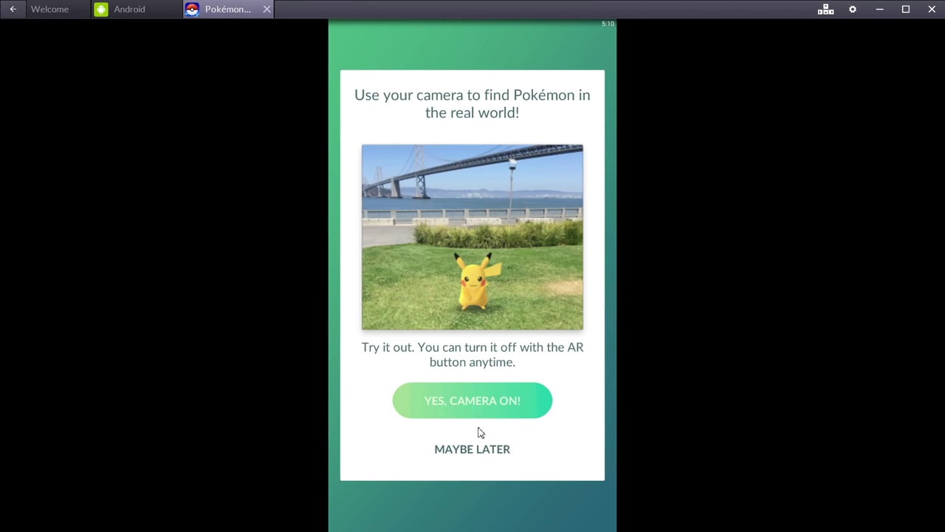
click(478, 452)
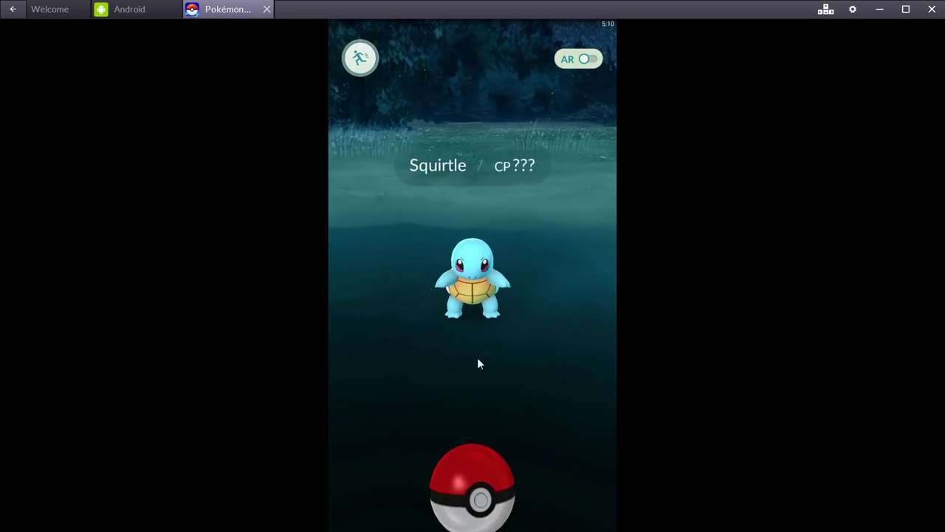
drag(471, 417, 480, 182)
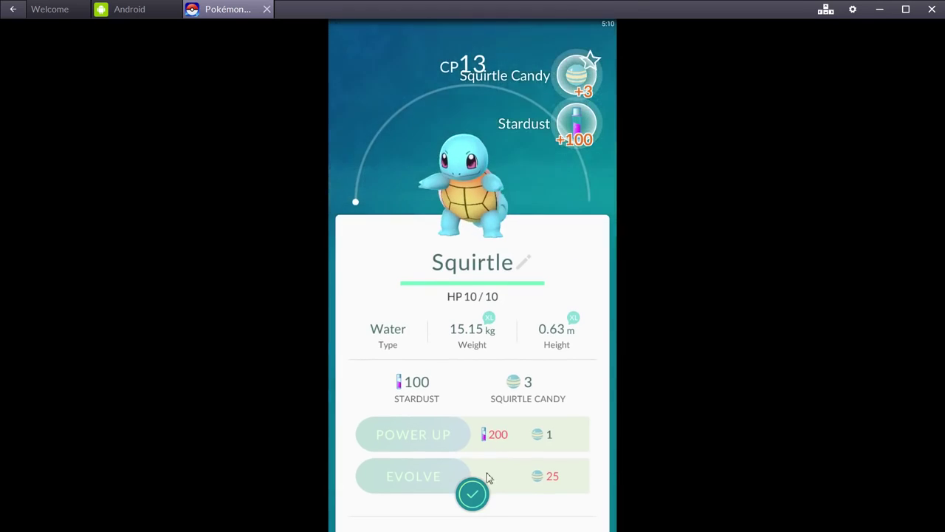
Close Squirtle's info screen and advance the professor's dialogue to the nickname entry
click(476, 499)
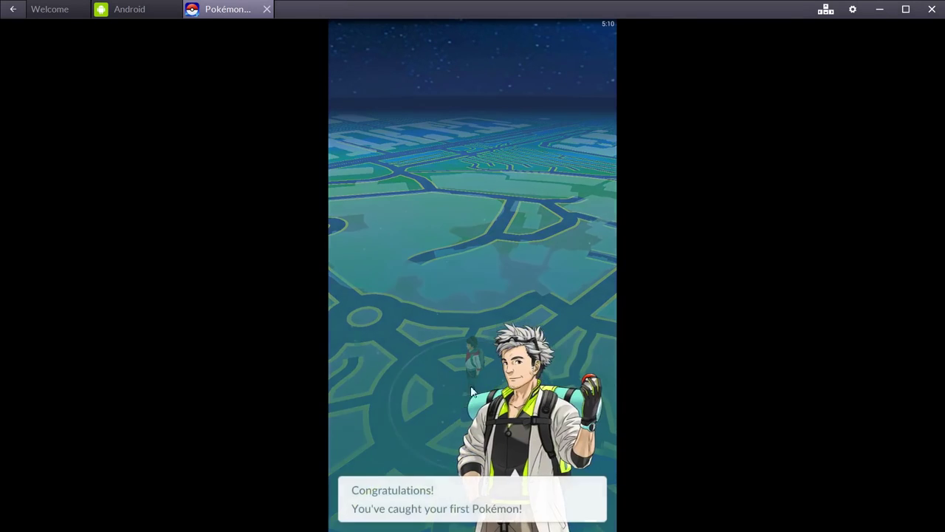
click(451, 495)
click(449, 493)
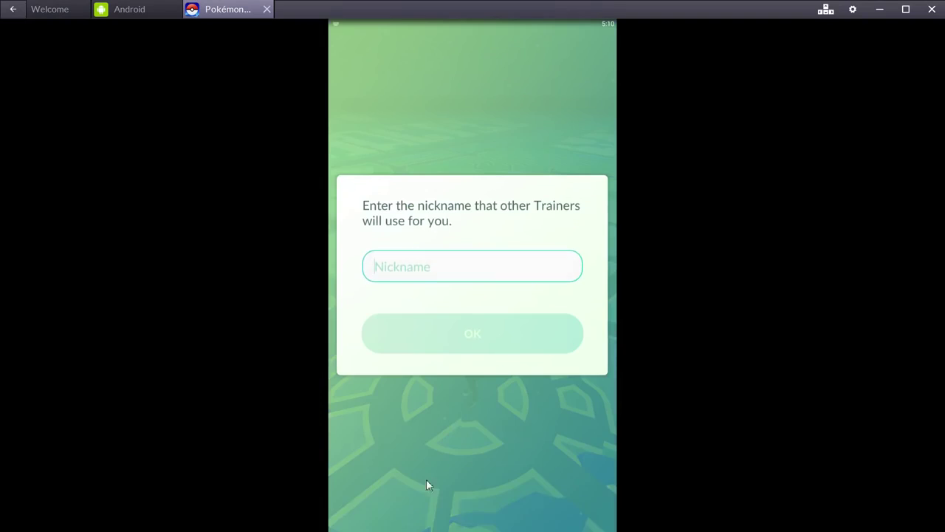
Enter 'Raukra' as the trainer nickname, submit it and confirm with YES
click(452, 347)
click(446, 280)
text(R)
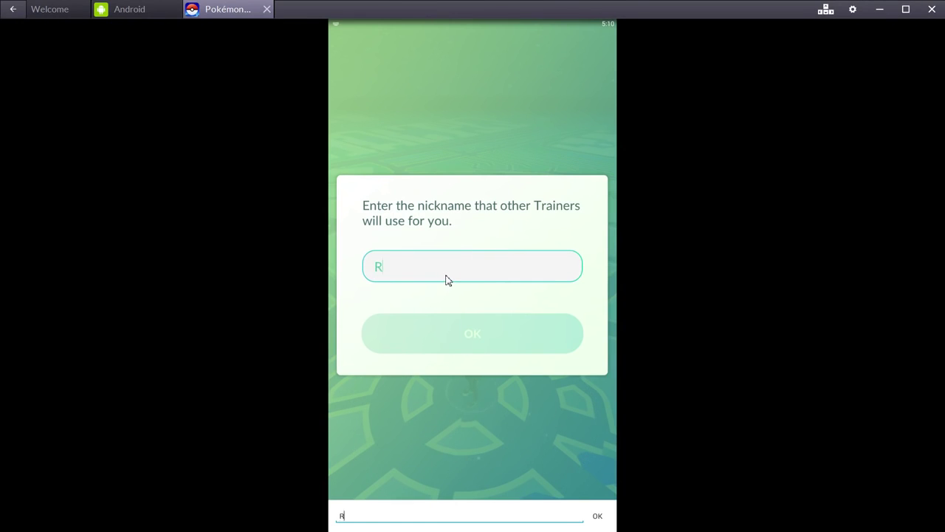
text(aukrantestbed)
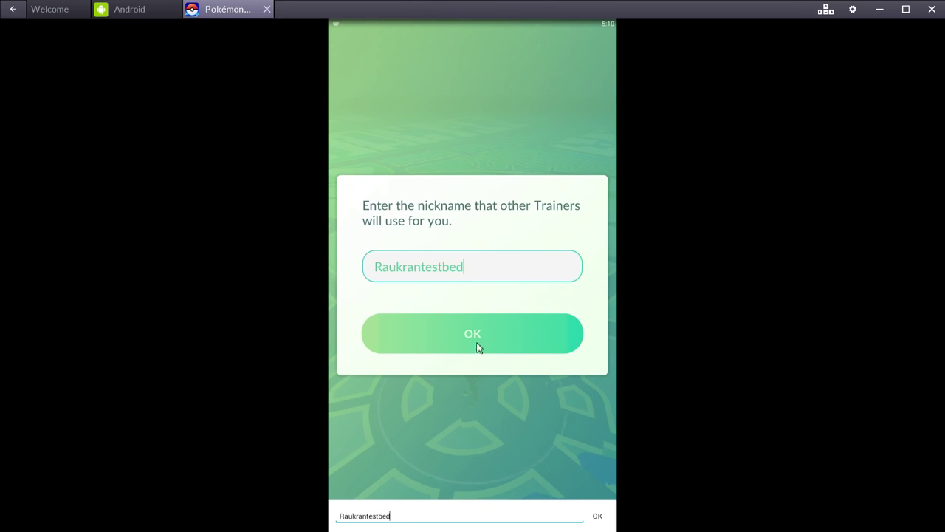
click(473, 337)
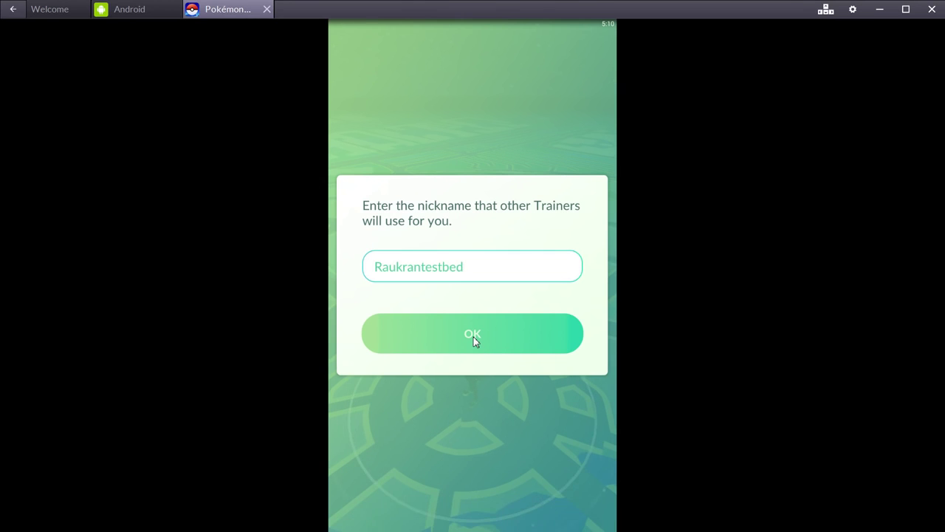
click(474, 337)
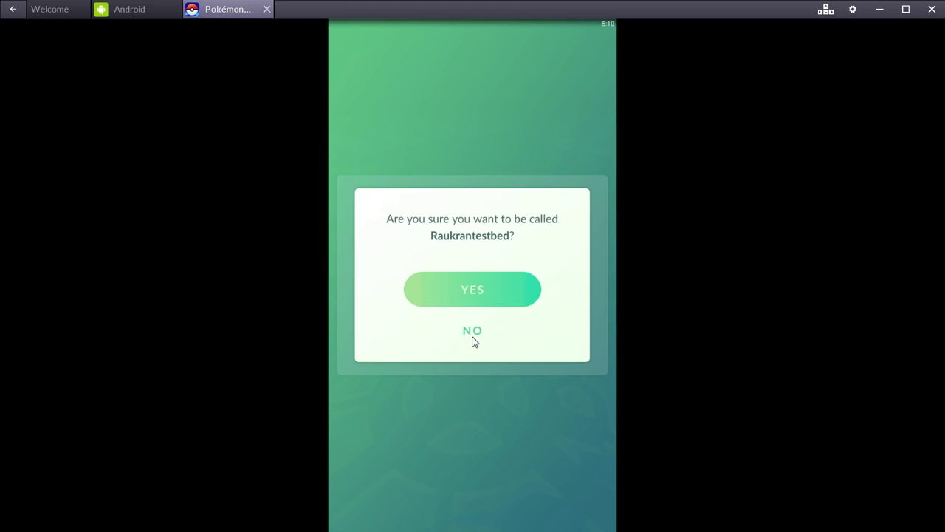
click(458, 297)
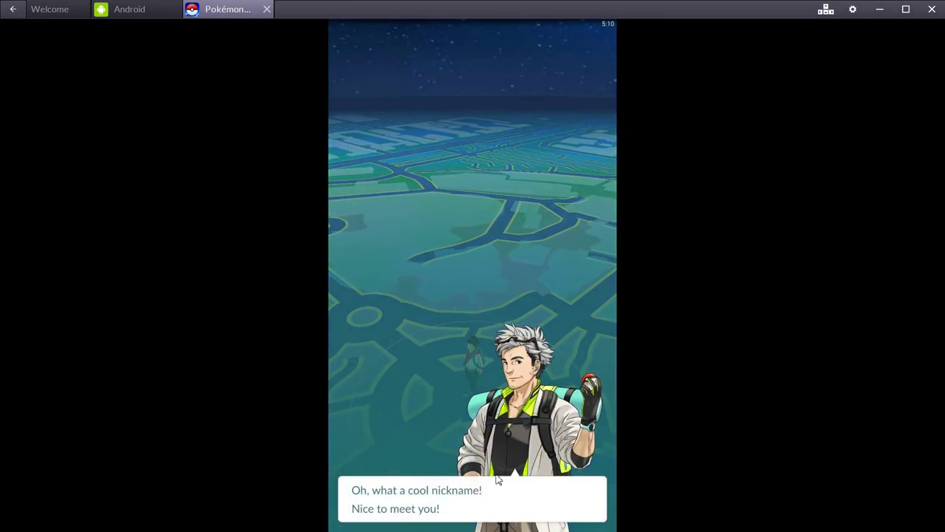
Finish the professor's PokéStop tutorial dialogue and dismiss the Time to walk notice
click(497, 479)
click(470, 449)
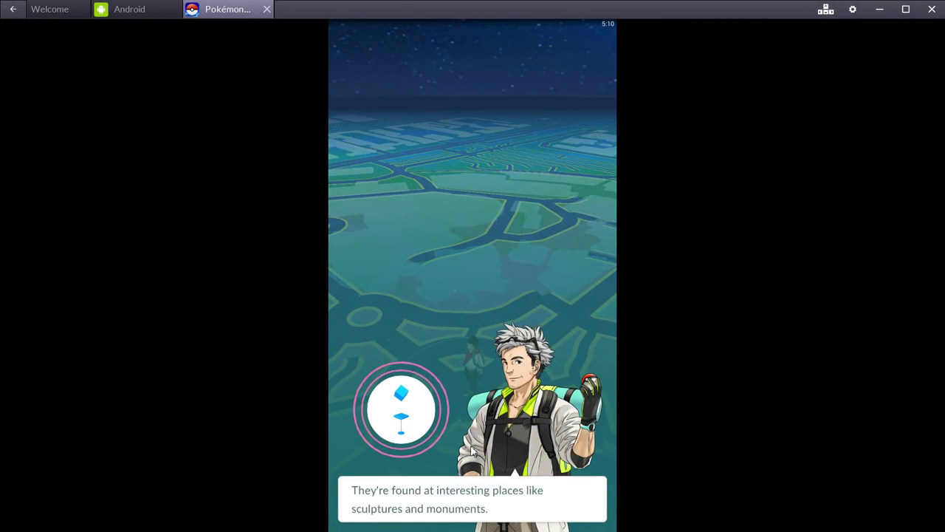
click(471, 449)
click(471, 449)
click(471, 450)
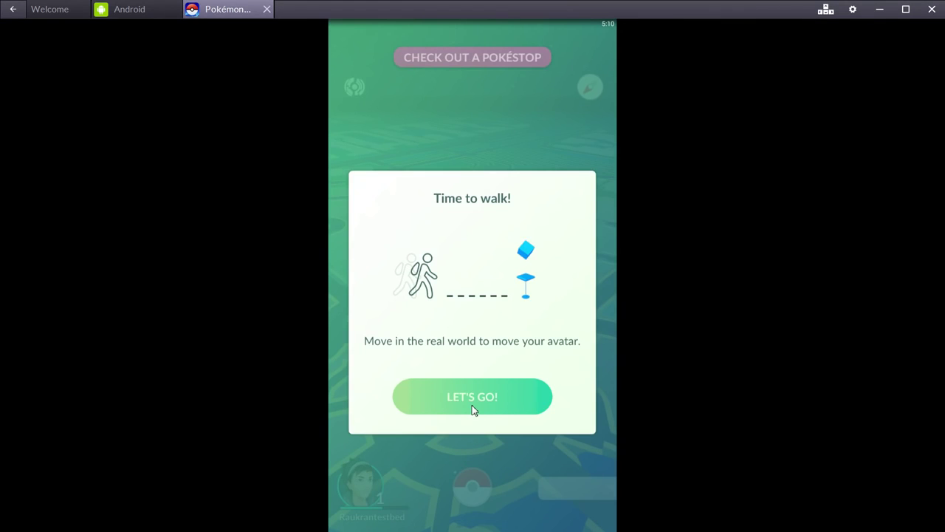
click(485, 378)
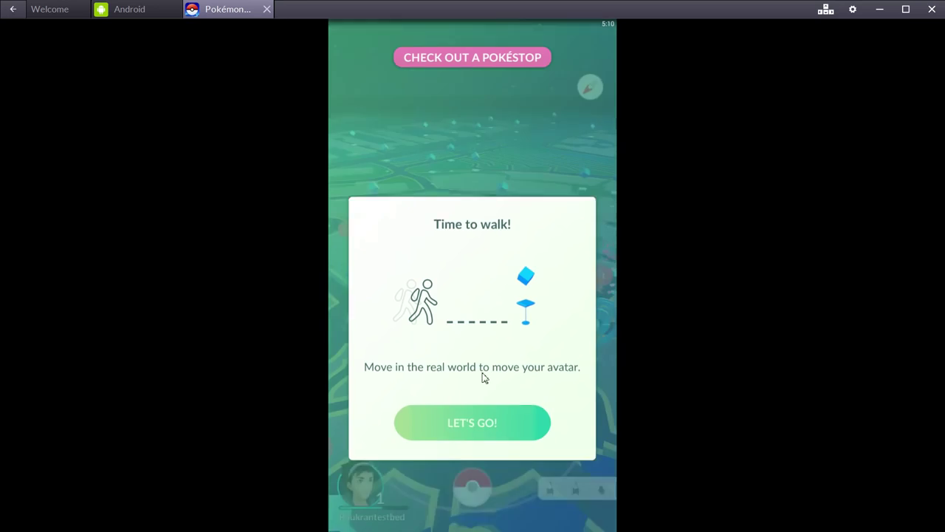
Check the main menu, then view the trainer profile showing Level 1 with 600/1000 XP
click(473, 488)
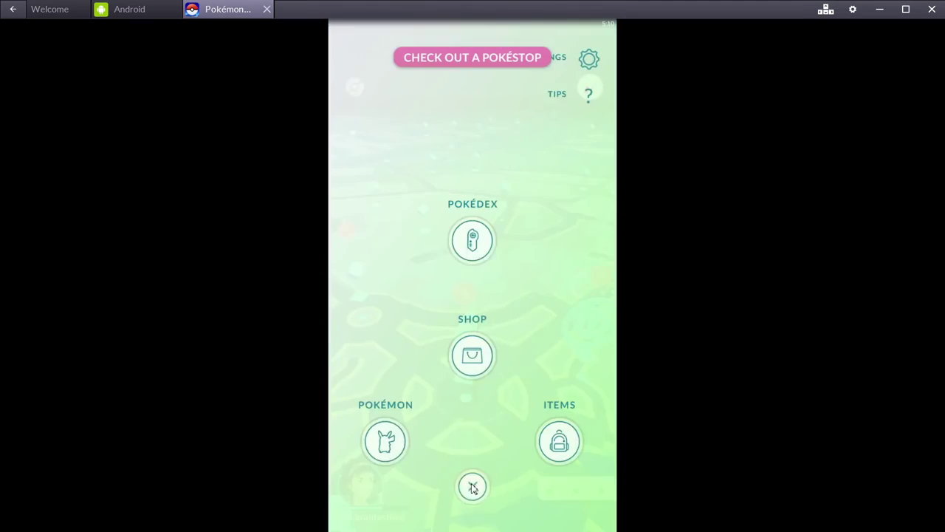
click(473, 486)
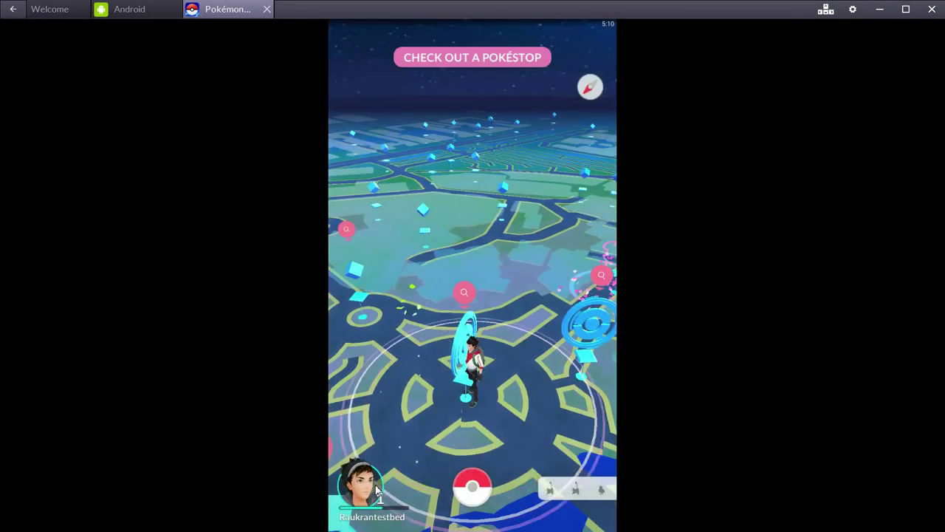
click(466, 328)
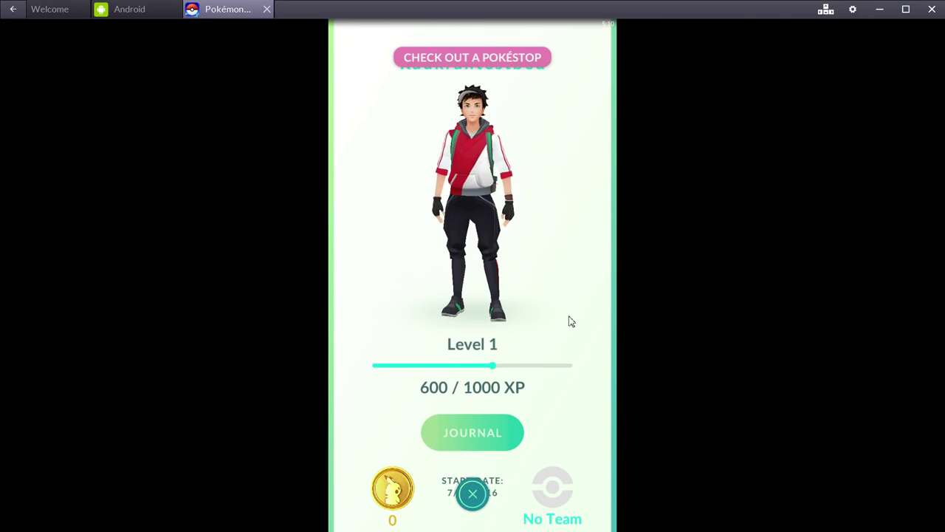
click(473, 493)
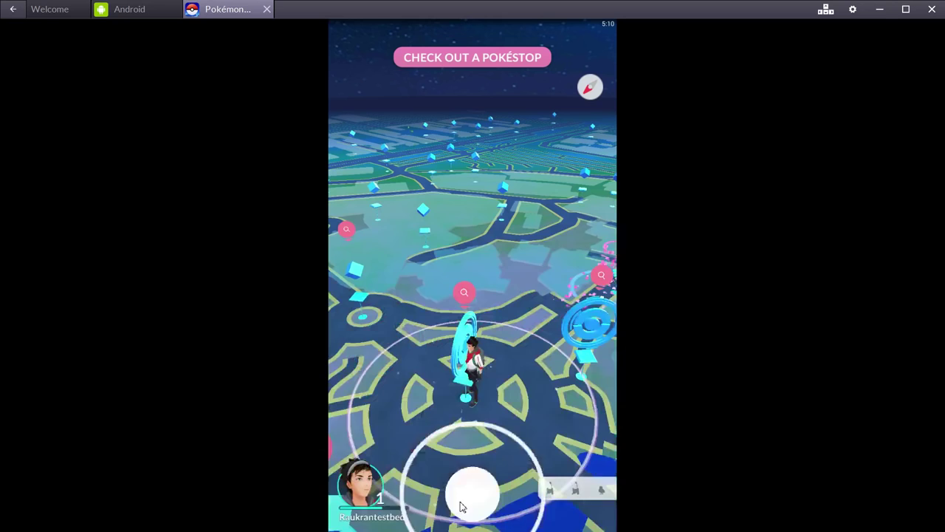
click(373, 492)
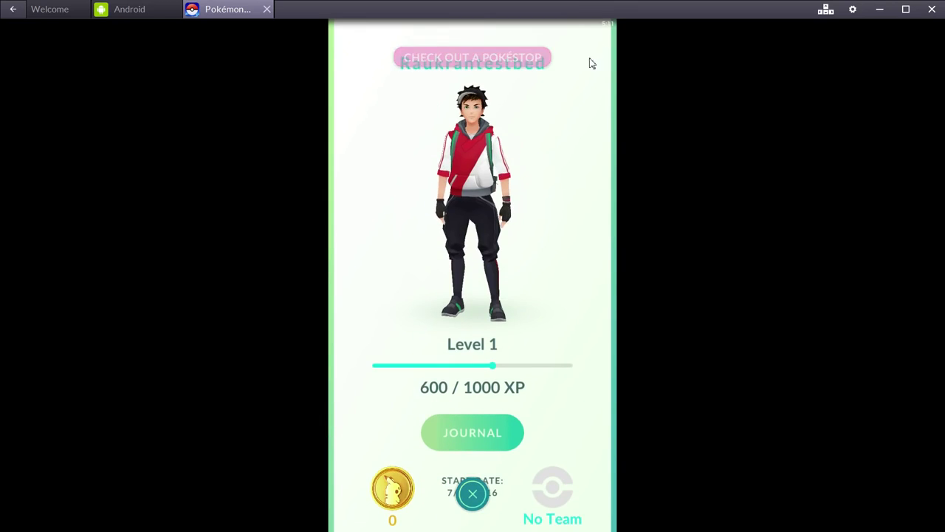
click(473, 494)
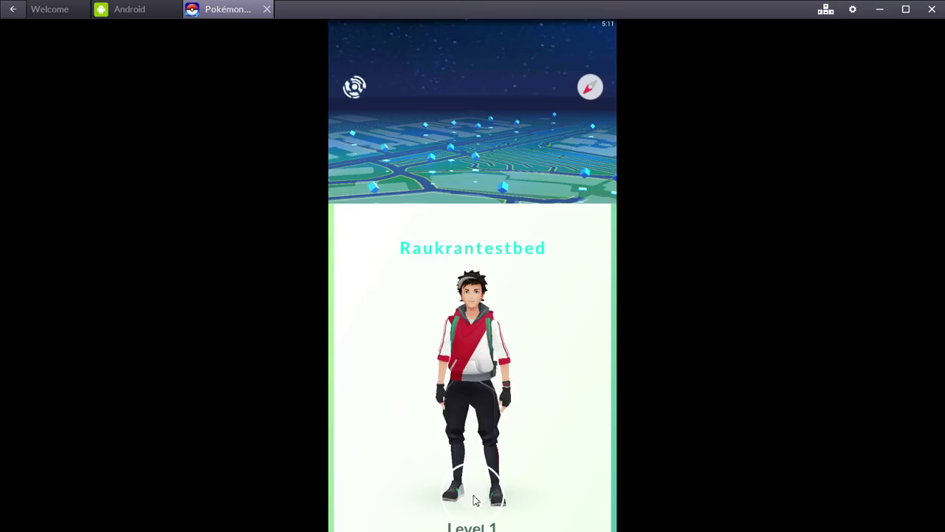
Open the game Settings from the Poké Ball menu, then close them back to the map
click(472, 495)
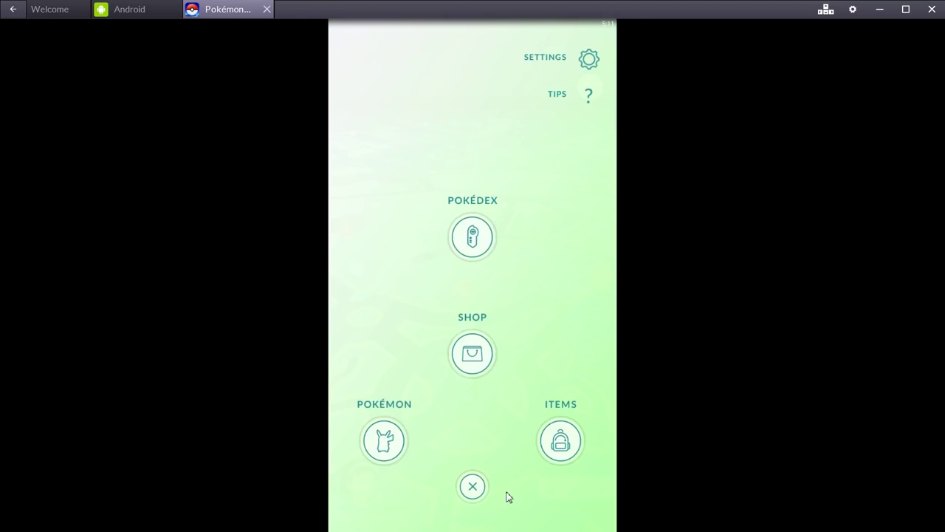
click(585, 64)
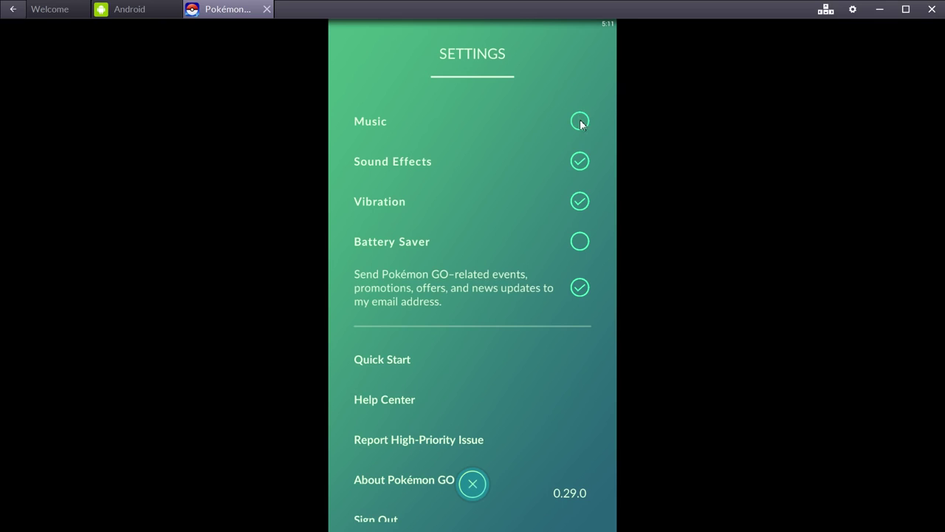
click(467, 498)
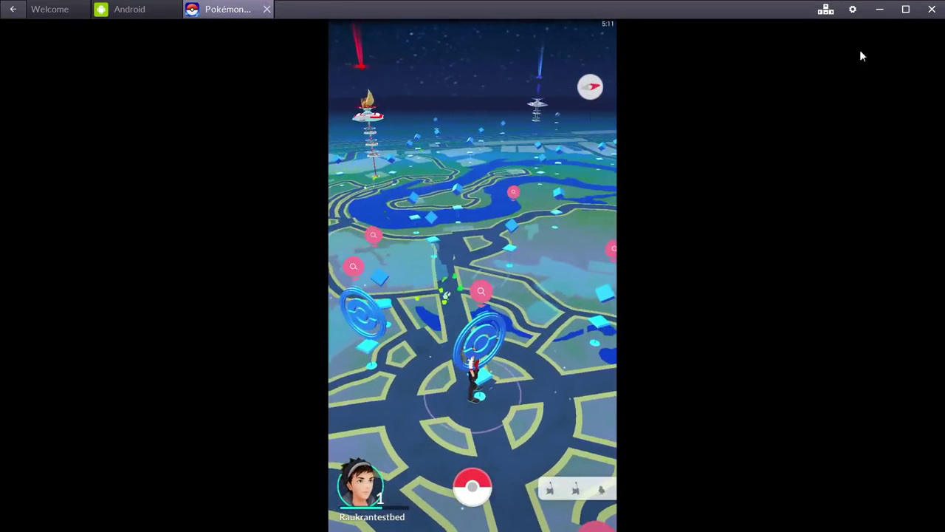
Open, close and reopen the BlueStacks emulator options list
click(854, 12)
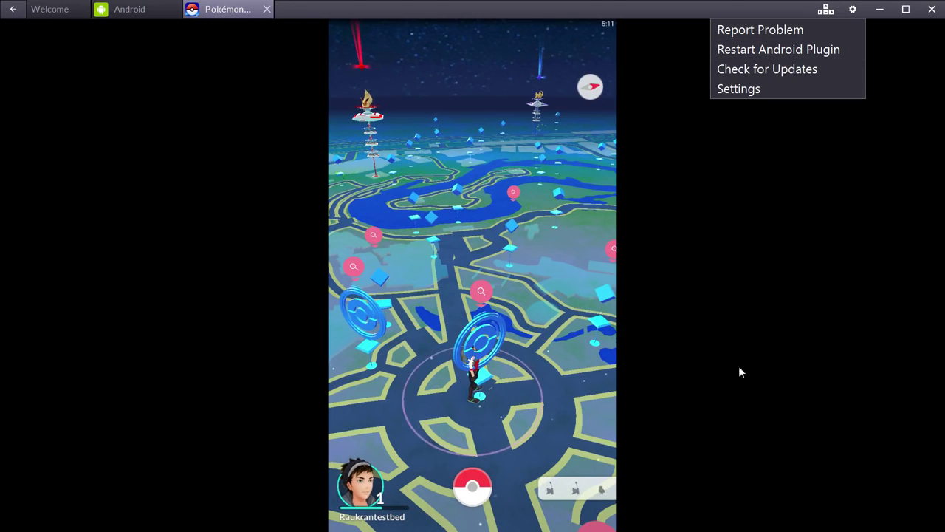
click(854, 13)
click(854, 14)
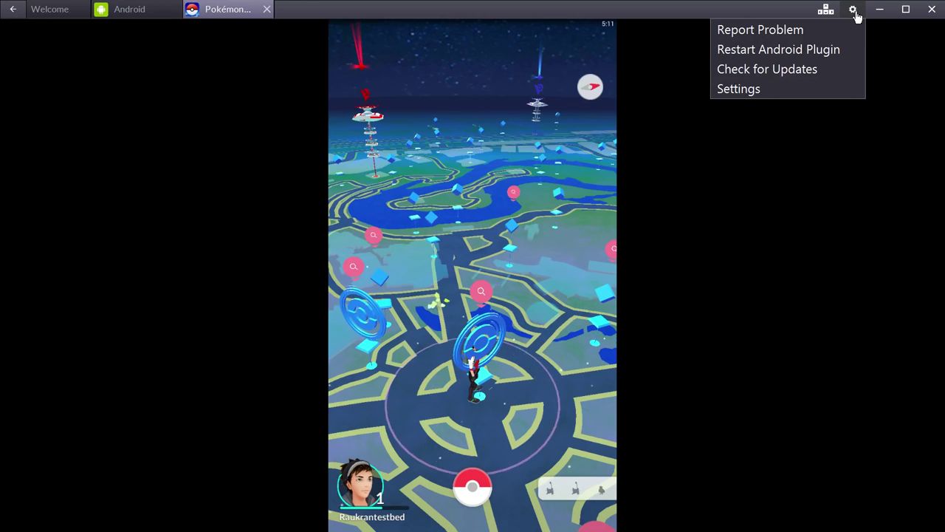
Spin the nearby PokéStop and the Adventureland Entrance PokéStop to collect Poké Balls
click(491, 352)
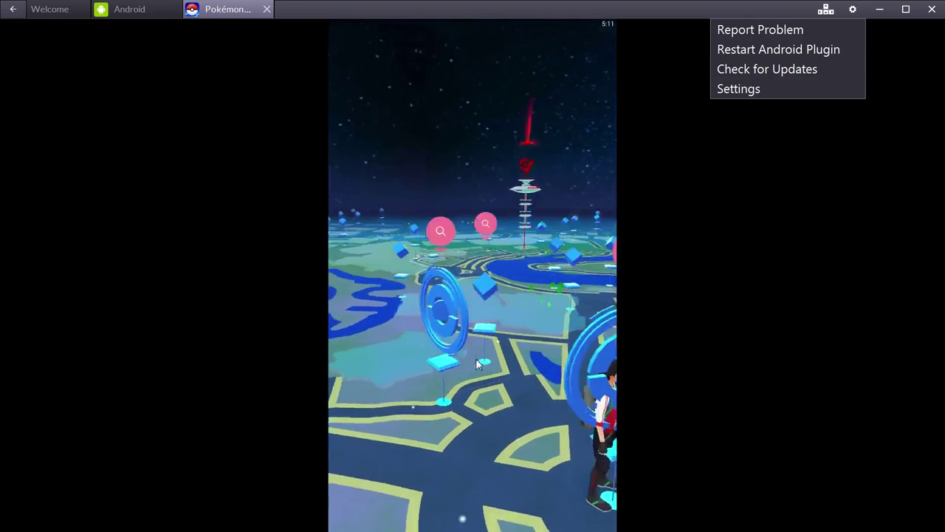
drag(413, 273, 539, 273)
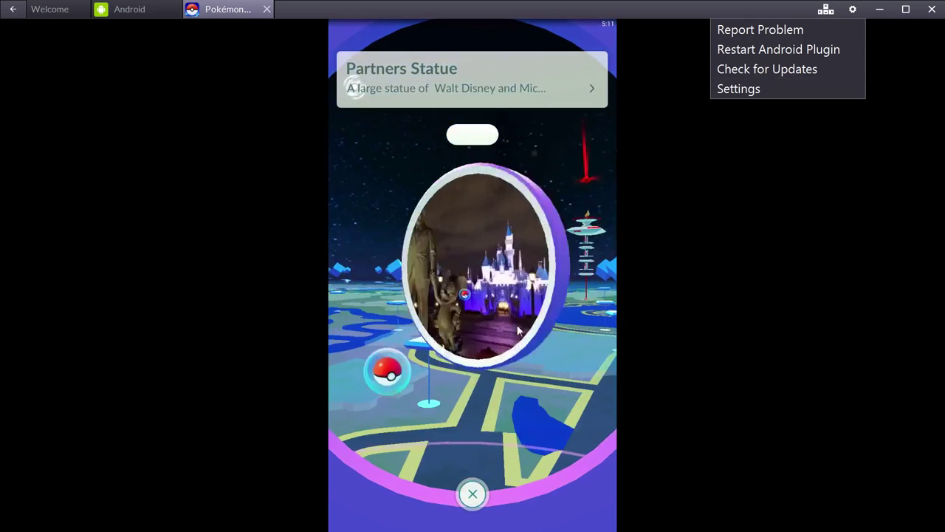
click(467, 496)
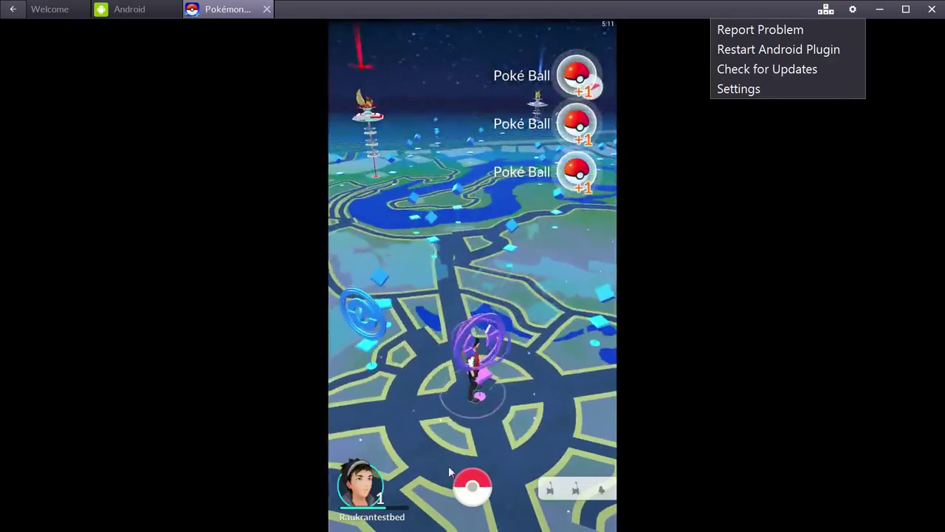
drag(449, 465, 408, 321)
click(408, 321)
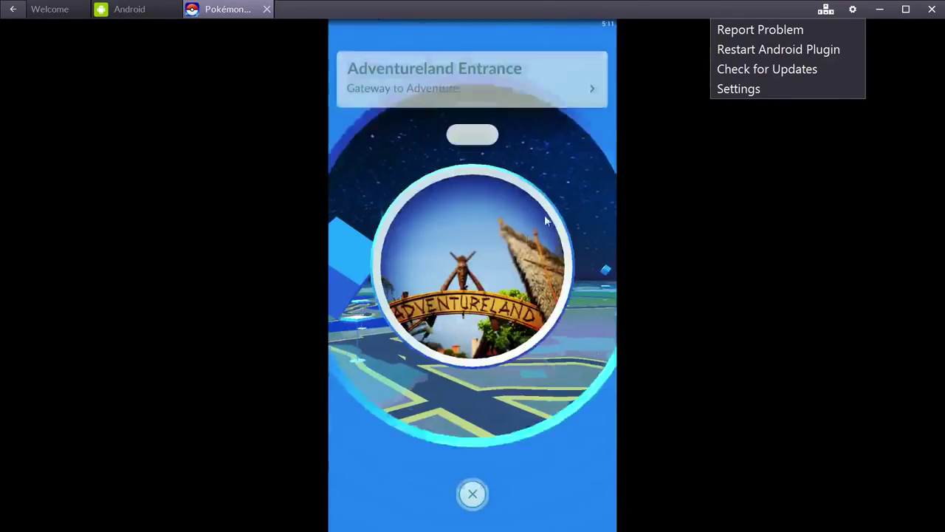
drag(545, 215, 414, 221)
click(473, 495)
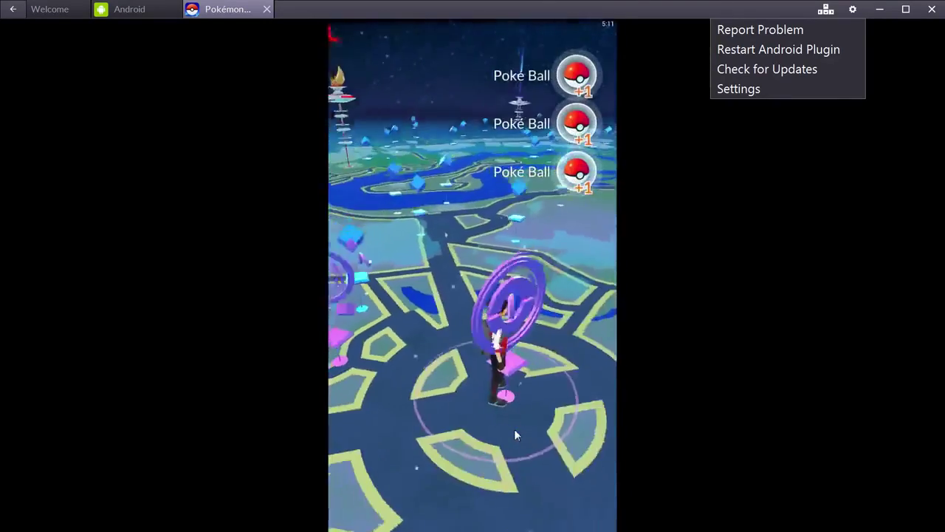
Rotate the map to look around, then switch to the Android home screen
drag(468, 236, 398, 253)
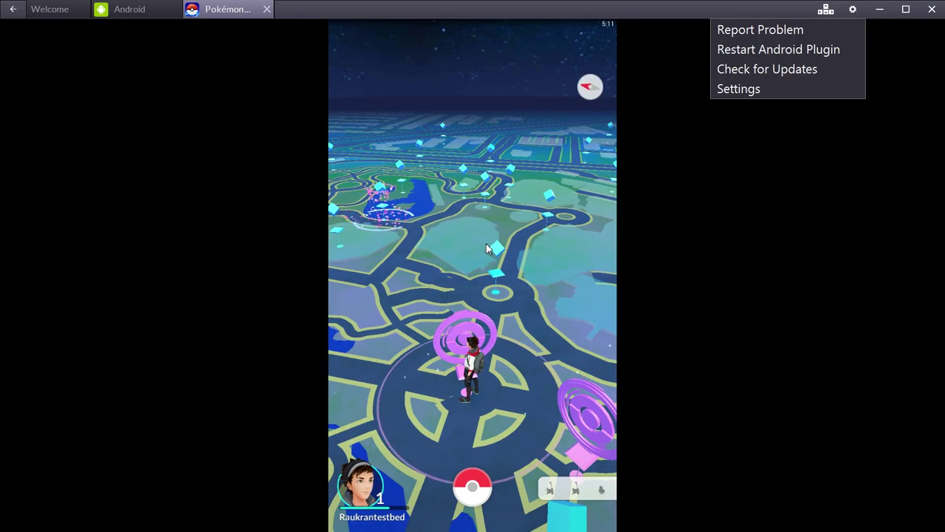
drag(481, 229, 476, 301)
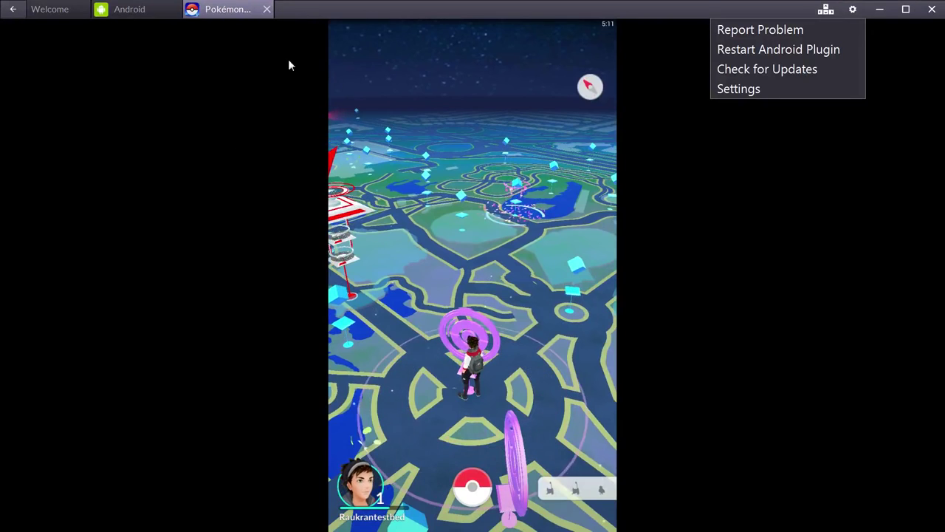
click(114, 16)
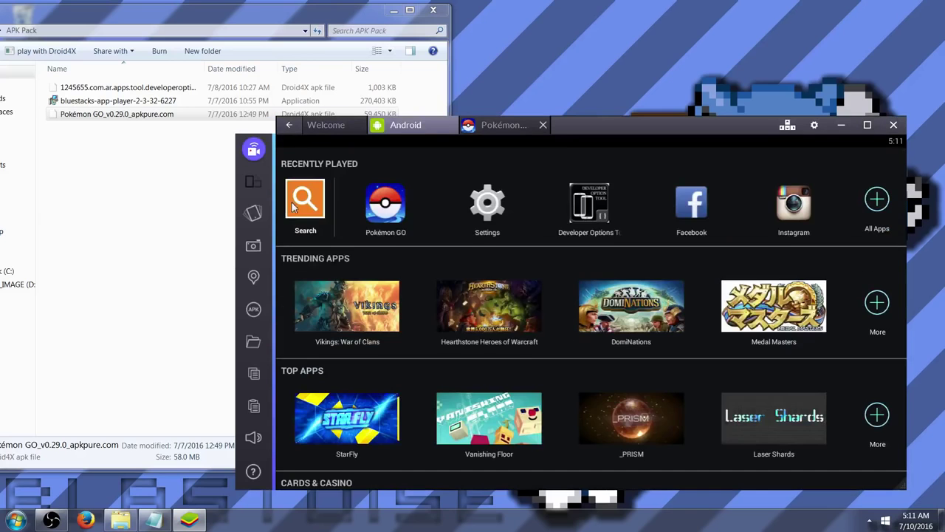
click(253, 281)
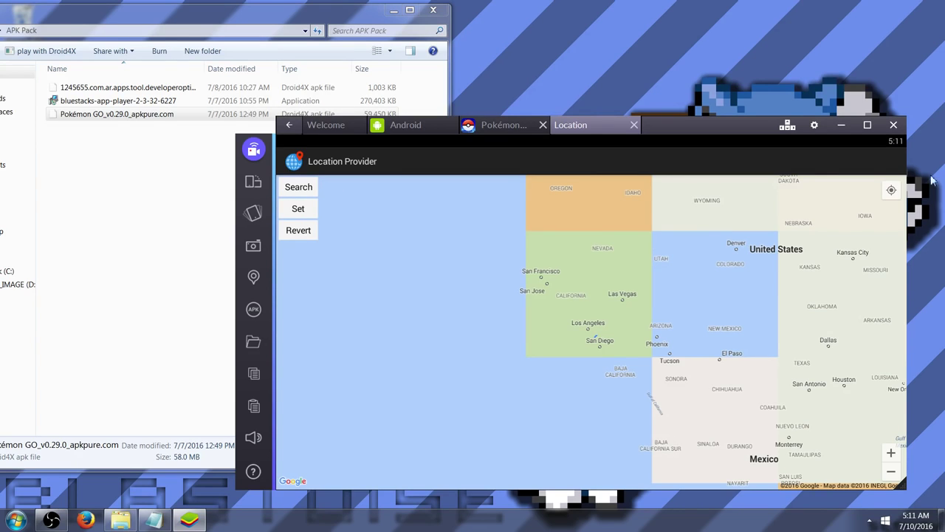
click(895, 192)
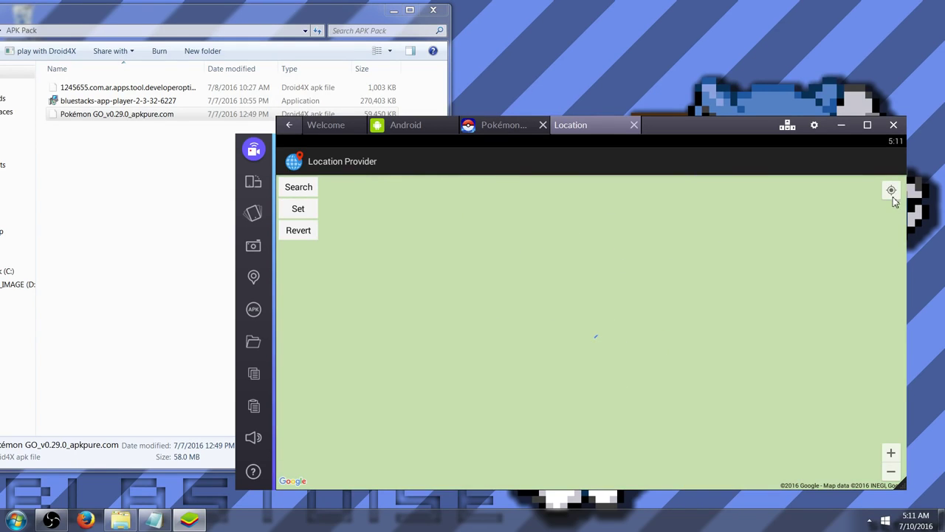
click(891, 453)
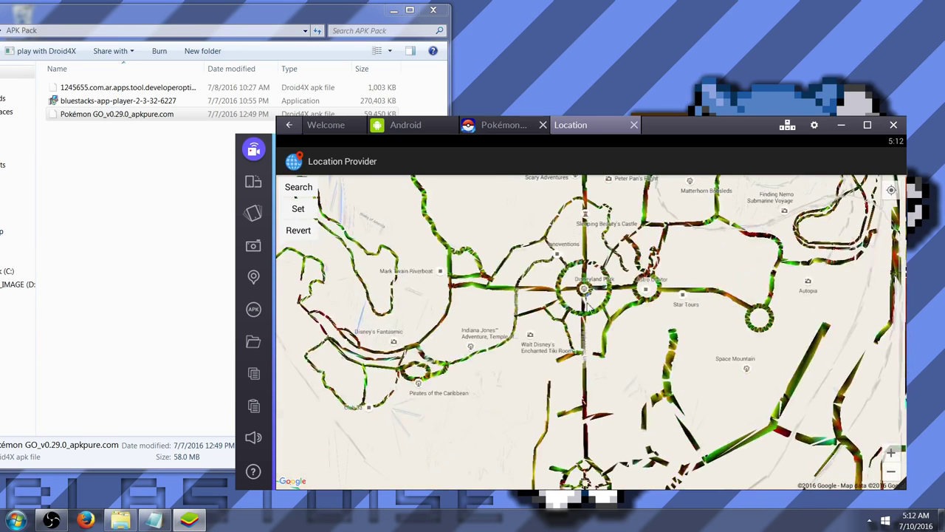
key(Escape)
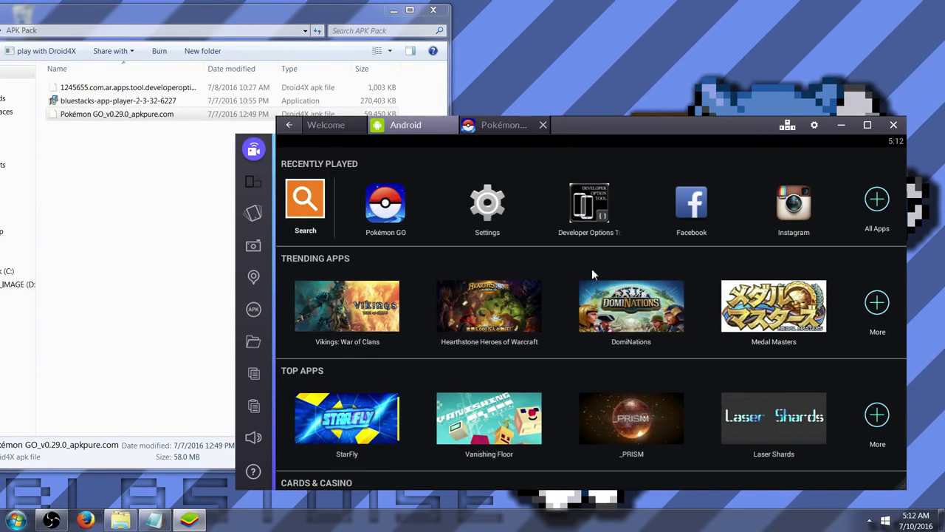
Switch back to the Pokémon GO game and dismiss the BlueStacks notification
mouse_move(51, 520)
click(486, 124)
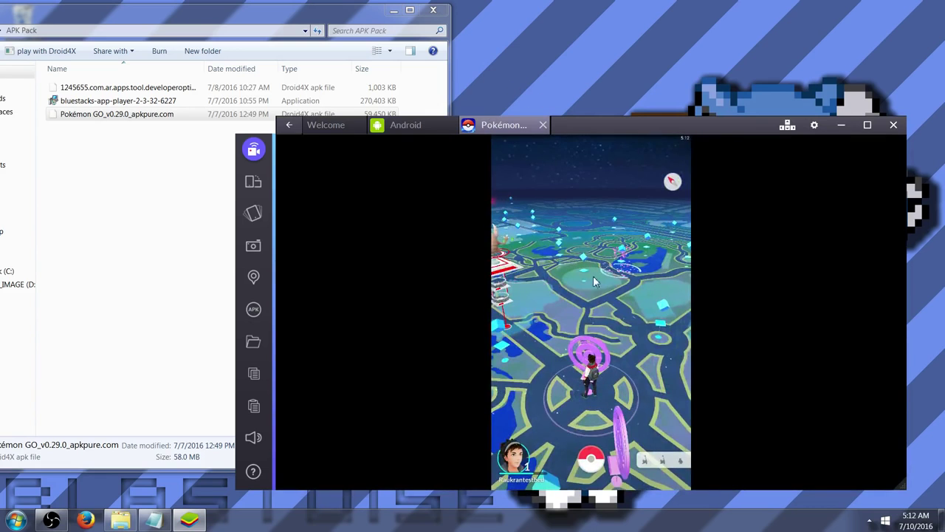
mouse_move(593, 275)
mouse_down()
mouse_move(455, 302)
mouse_move(613, 260)
mouse_move(568, 260)
mouse_move(590, 258)
mouse_move(585, 277)
mouse_move(580, 269)
mouse_up()
click(865, 487)
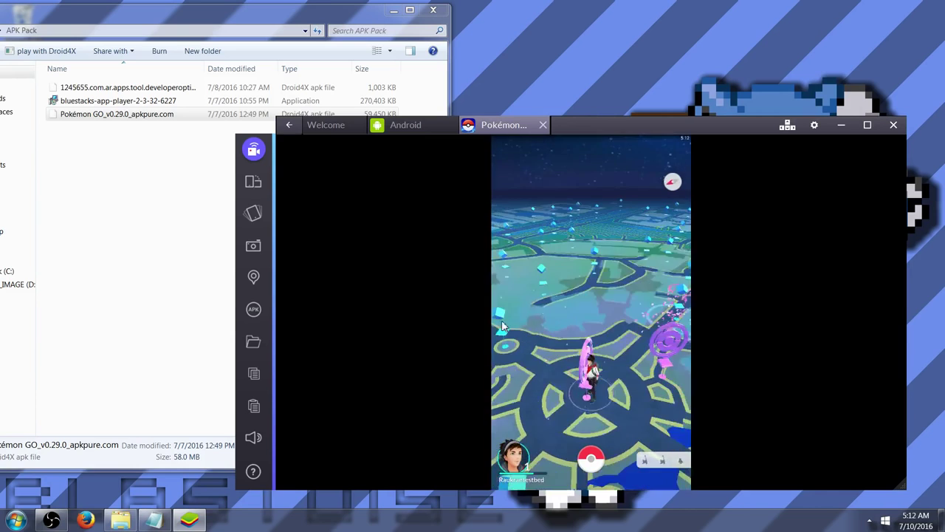
Rotate the map to survey the nearby PokéStops and bring the red gym into view
drag(502, 326, 488, 319)
drag(557, 279, 476, 338)
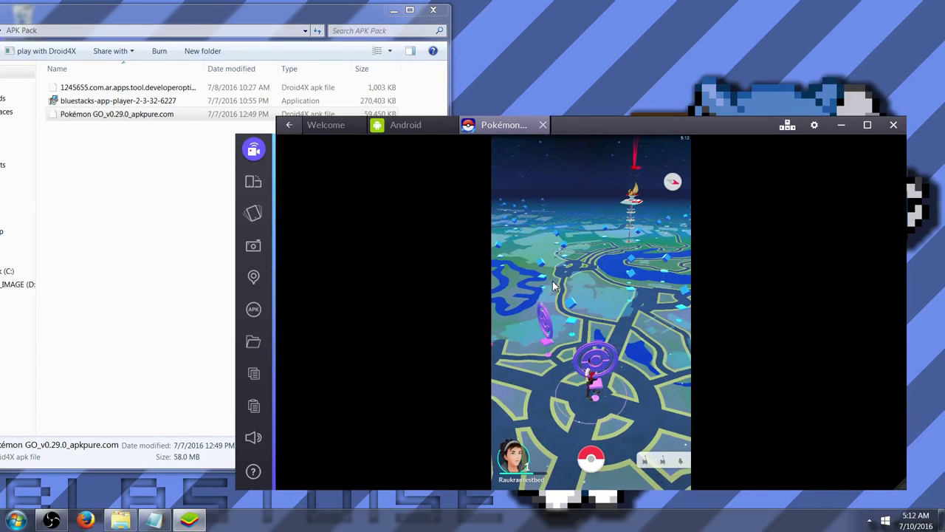
drag(600, 288, 505, 313)
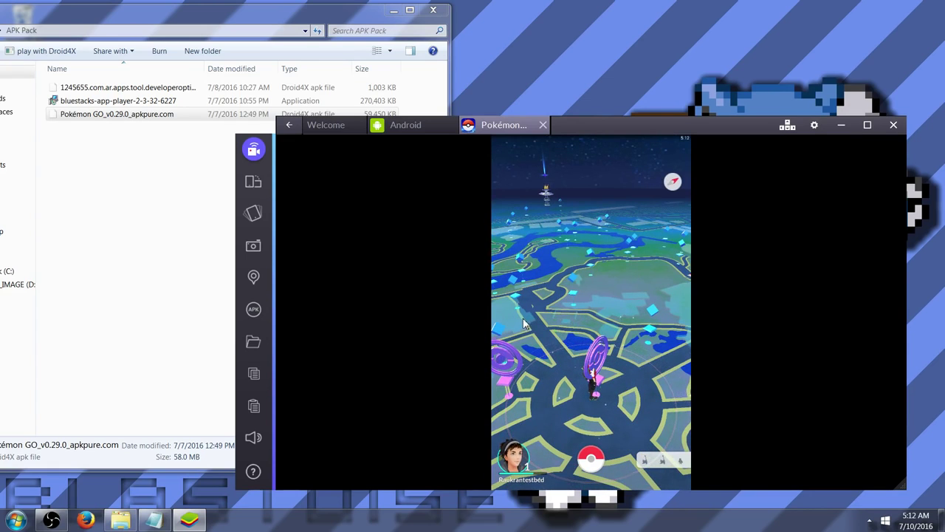
drag(534, 314, 510, 334)
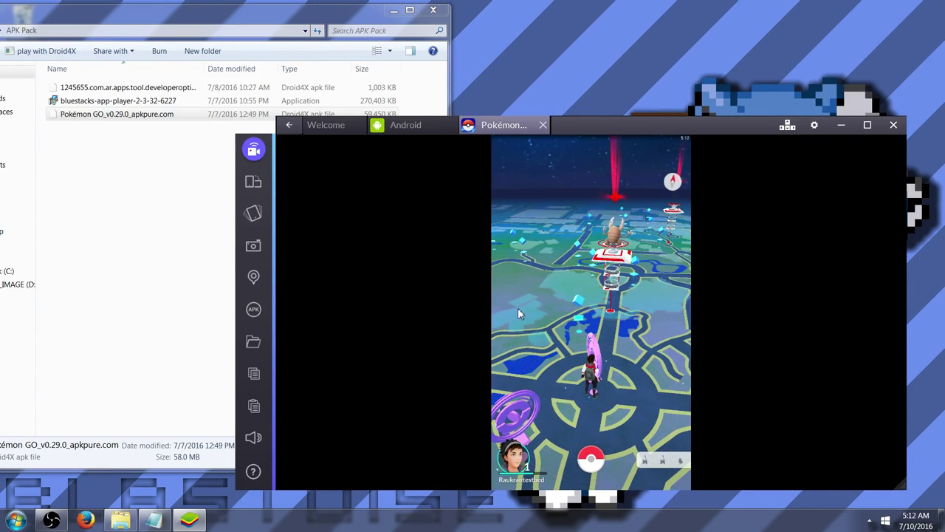
drag(549, 276, 600, 356)
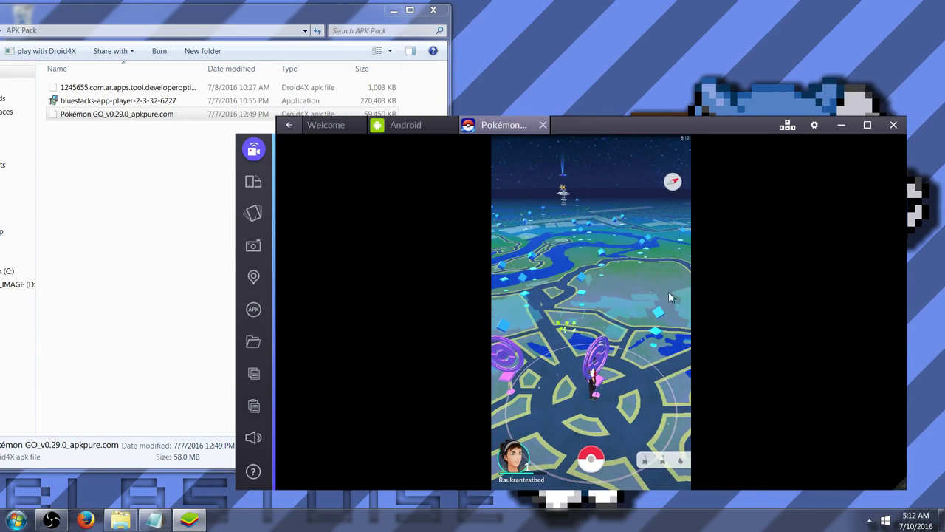
drag(669, 294, 680, 356)
click(602, 284)
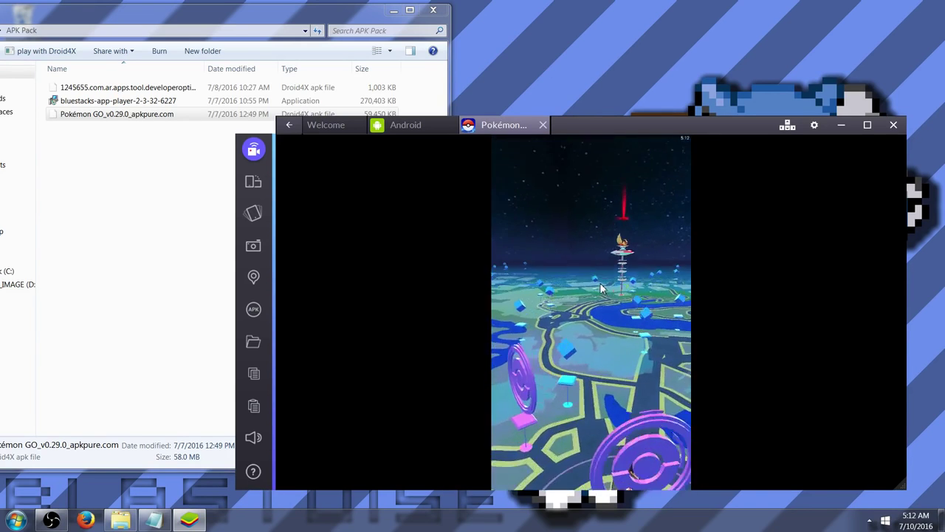
click(591, 464)
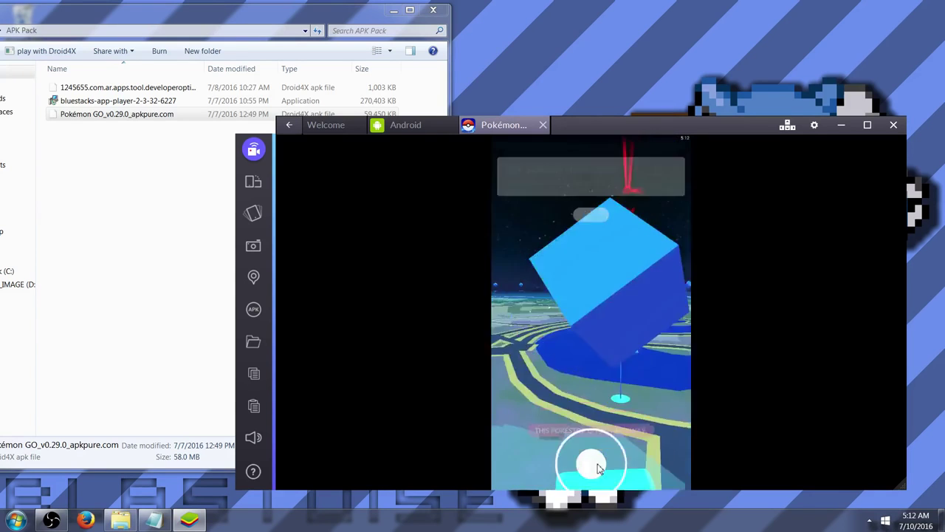
drag(610, 215, 513, 328)
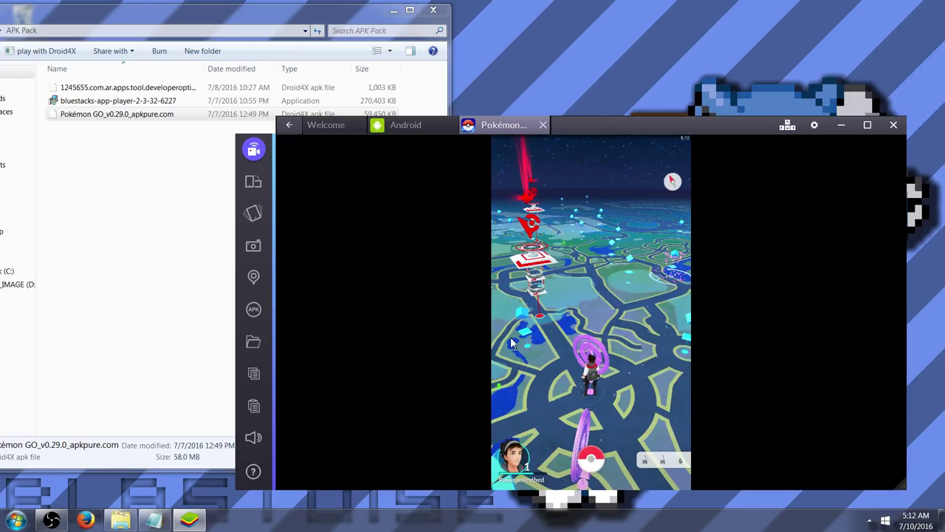
drag(554, 321, 543, 316)
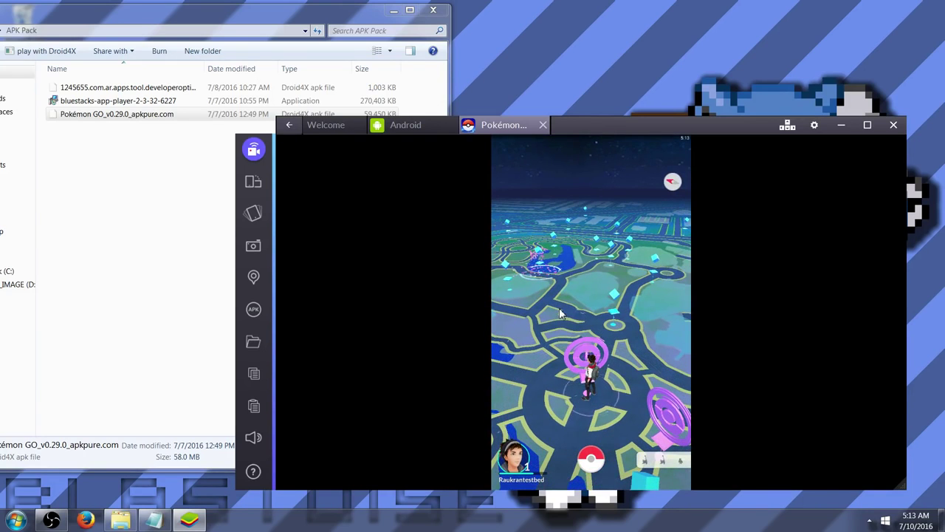
drag(588, 286, 522, 327)
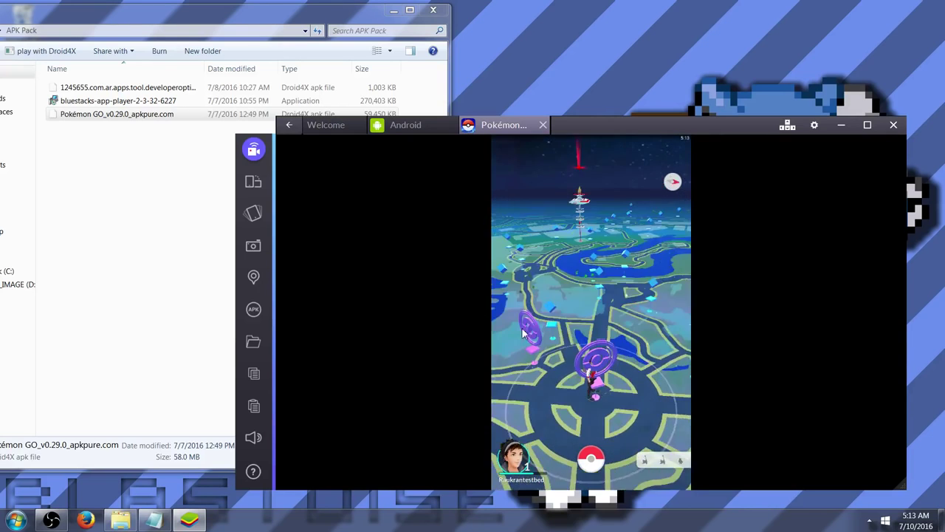
drag(566, 289, 596, 283)
click(580, 286)
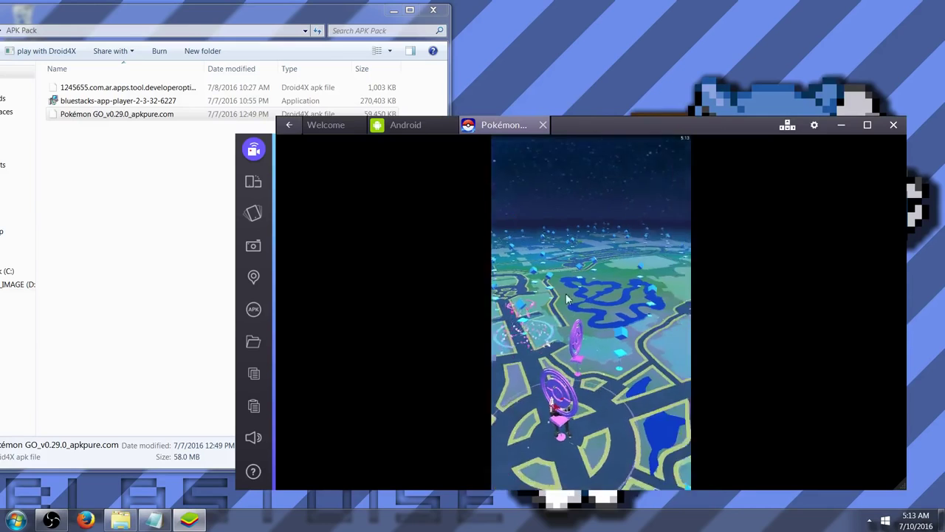
click(591, 463)
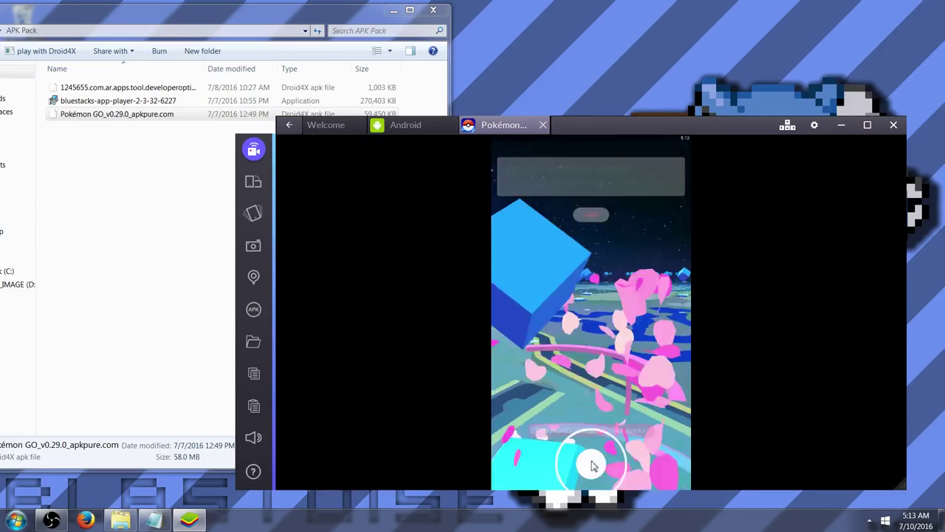
drag(528, 282, 534, 356)
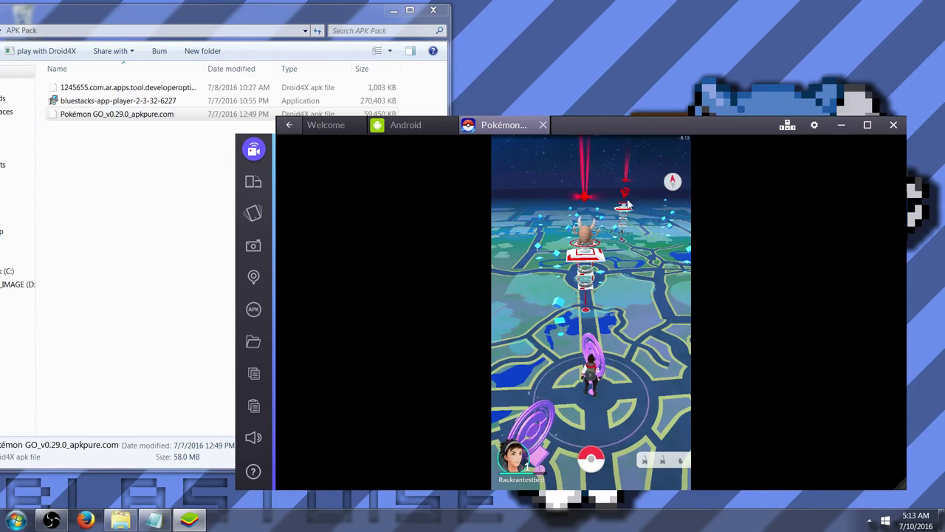
drag(625, 171, 531, 177)
drag(597, 226, 504, 297)
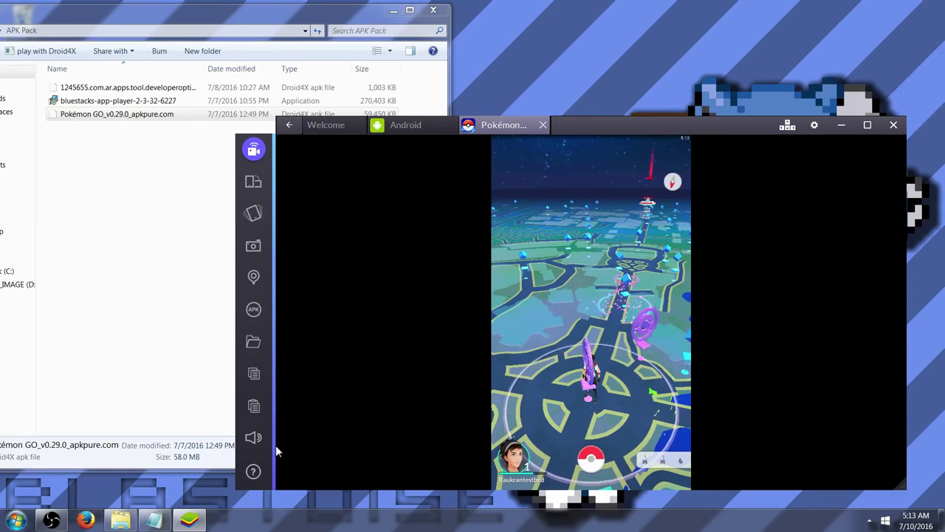
drag(506, 238, 600, 367)
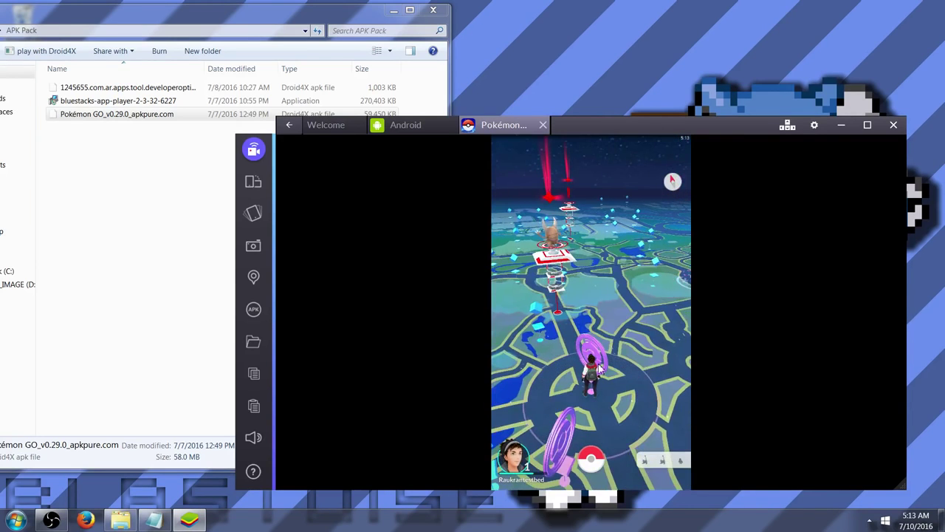
click(662, 460)
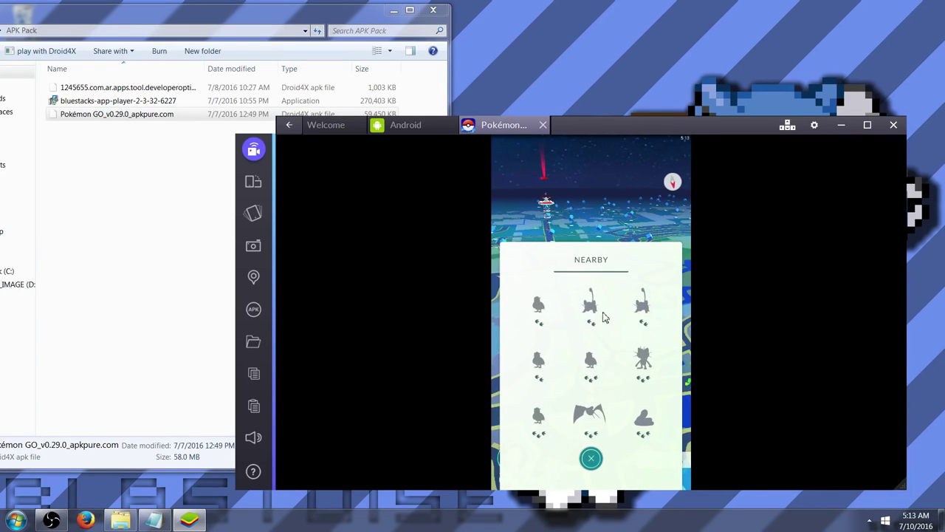
click(591, 459)
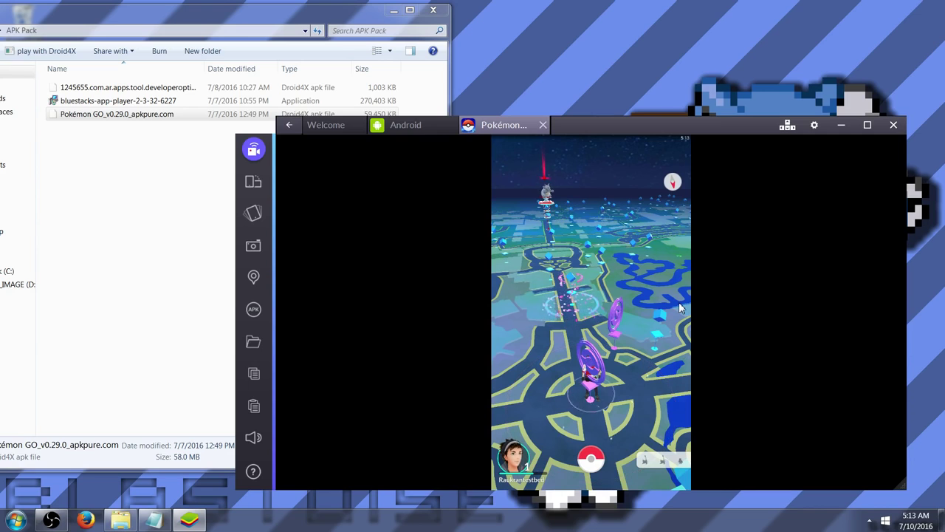
drag(679, 302, 547, 329)
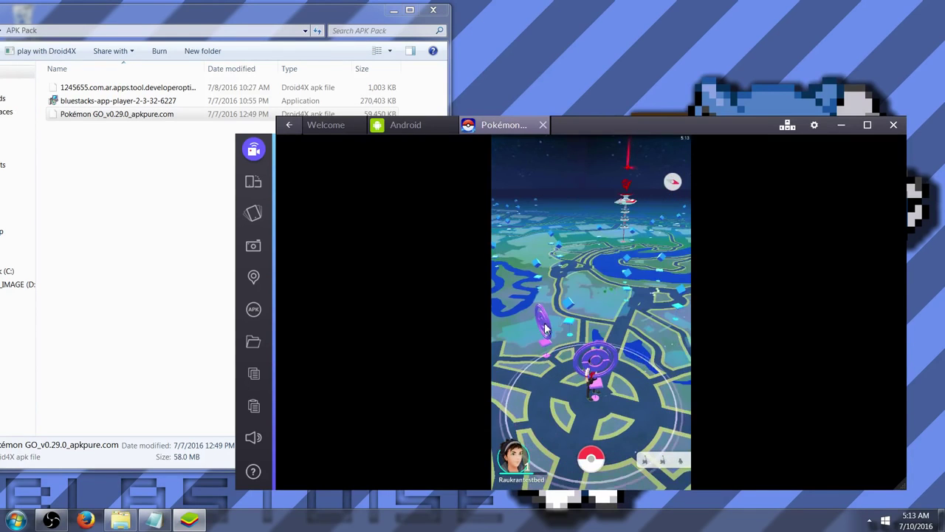
drag(667, 253, 531, 281)
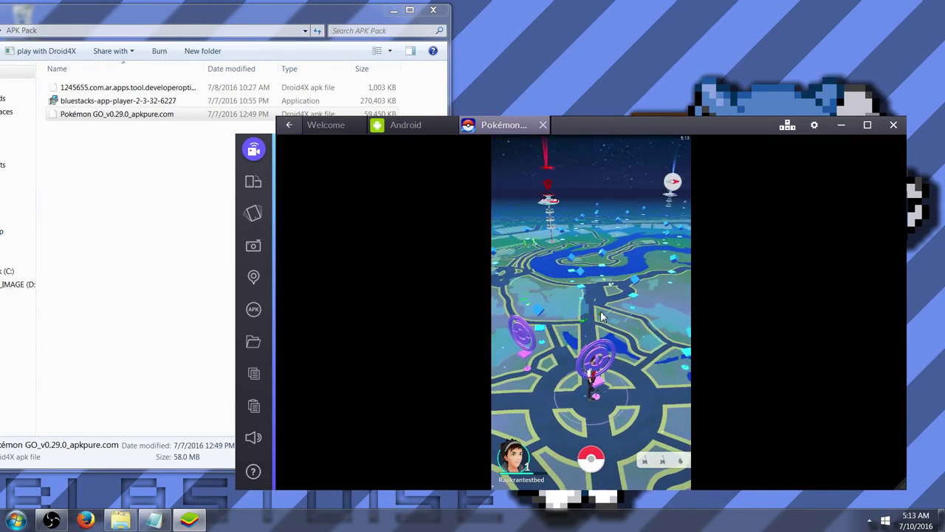